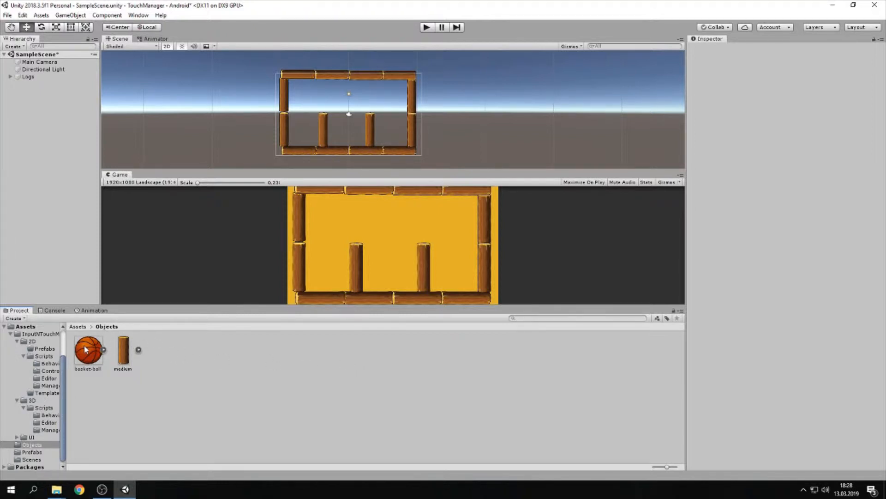
# Place the basket-ball sprite near the centre of the log frame, at about X -0.26, Y 0.83, and add a Circle Collider 2D to it
pyautogui.moveTo(86, 350); pyautogui.dragTo(350, 115)
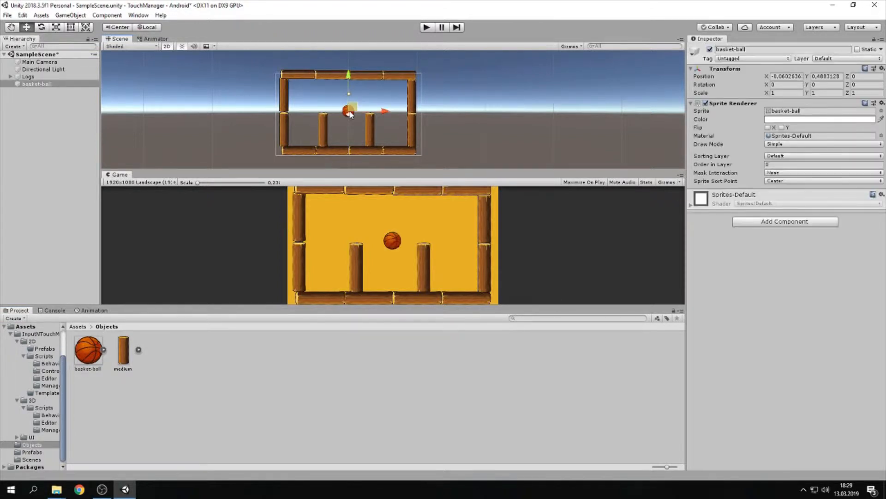
pyautogui.moveTo(349, 111); pyautogui.dragTo(347, 109)
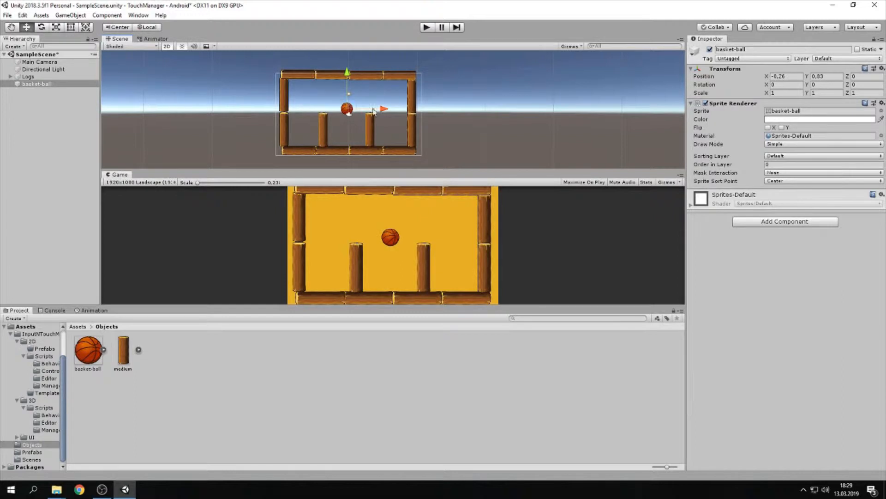
pyautogui.click(782, 222)
pyautogui.write('ci')
pyautogui.press('Return')
# Add a Rigidbody 2D component to the basket-ball object
pyautogui.click(765, 296)
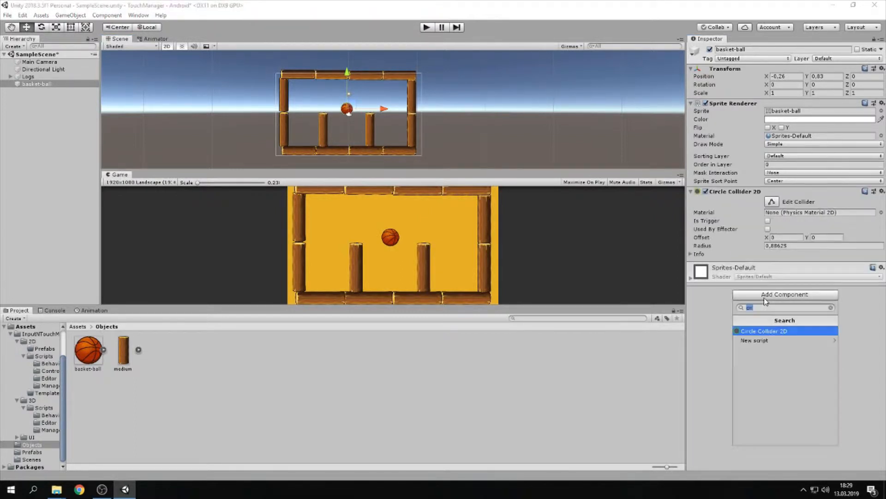
pyautogui.press('BackSpace')
pyautogui.write('rigi')
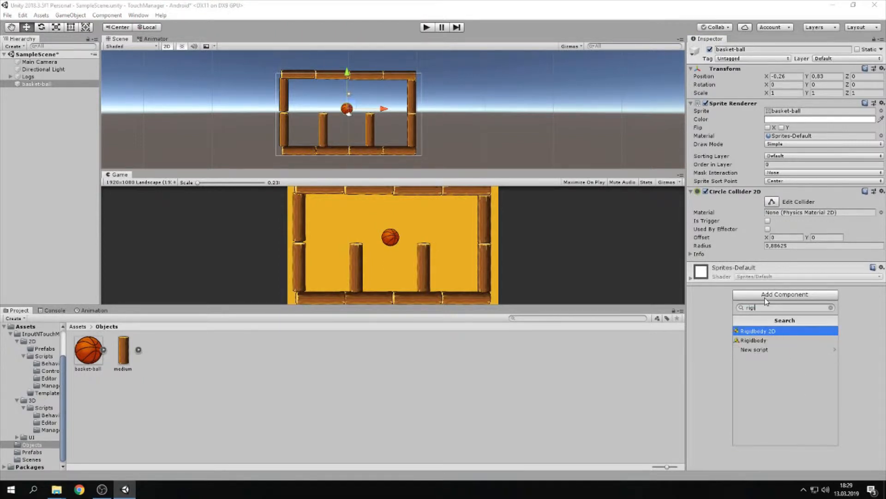
pyautogui.press('Return')
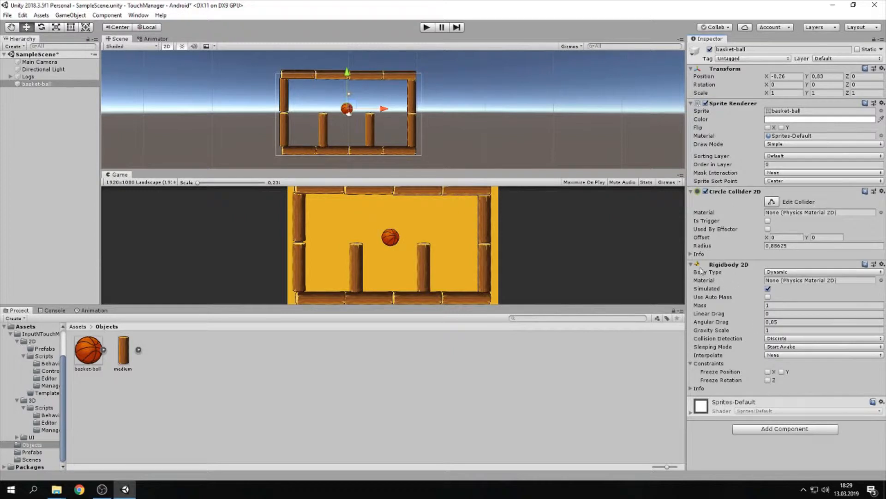
pyautogui.click(769, 429)
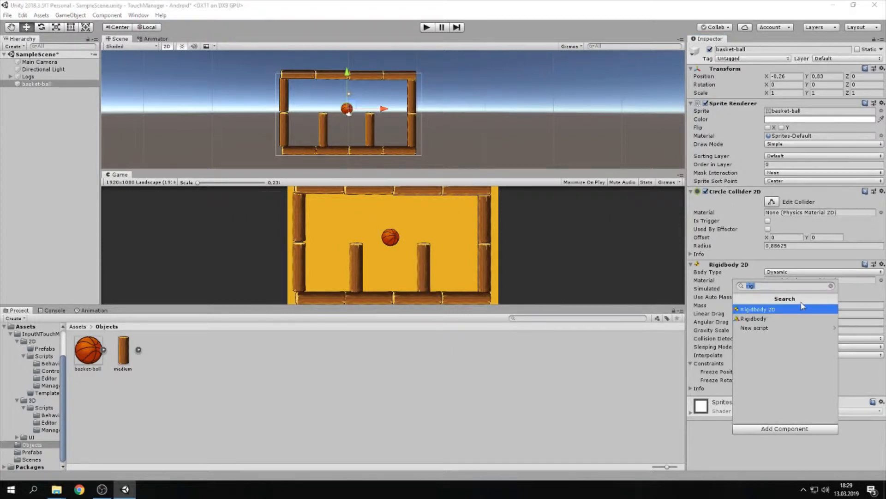
pyautogui.press('BackSpace')
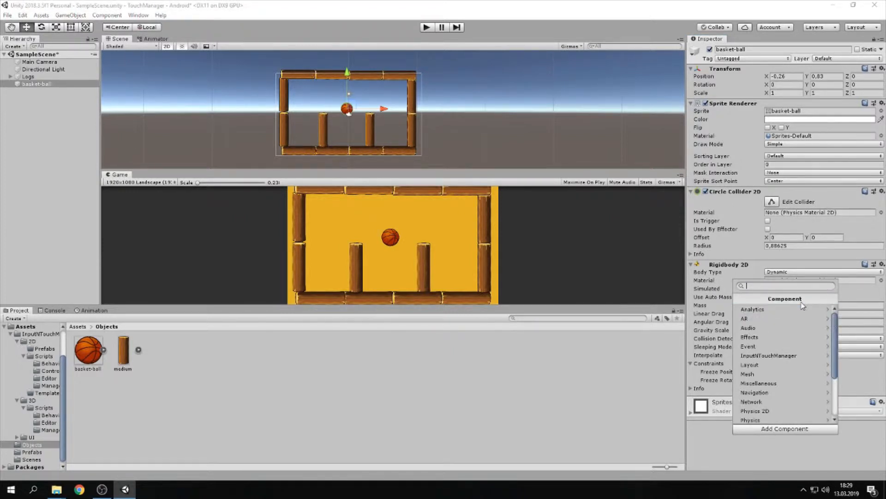
pyautogui.write('circle')
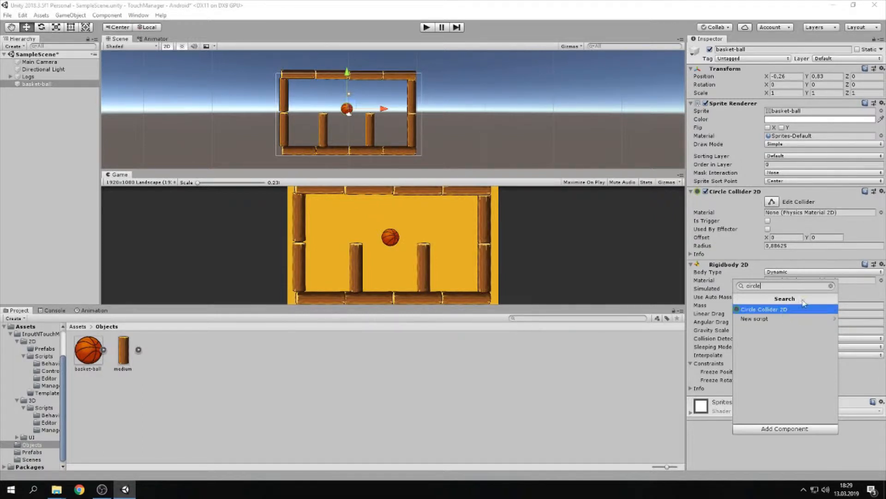
pyautogui.doubleClick(776, 288)
pyautogui.press('BackSpace')
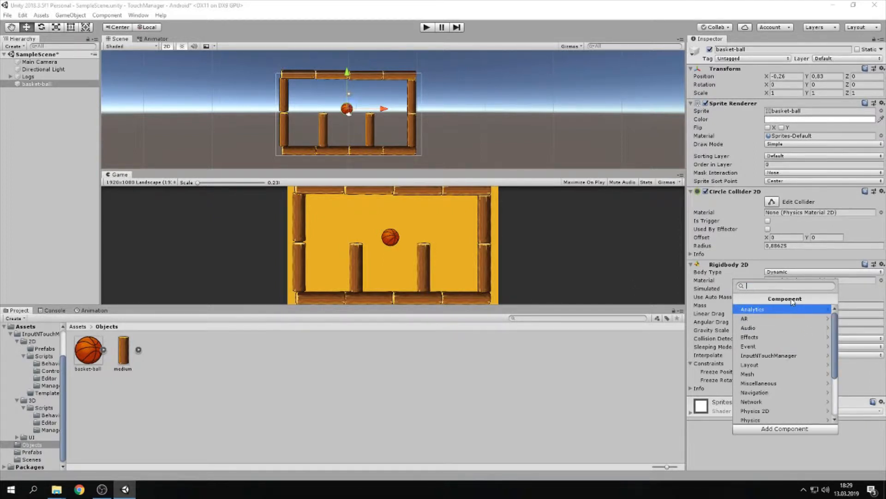
pyautogui.click(806, 440)
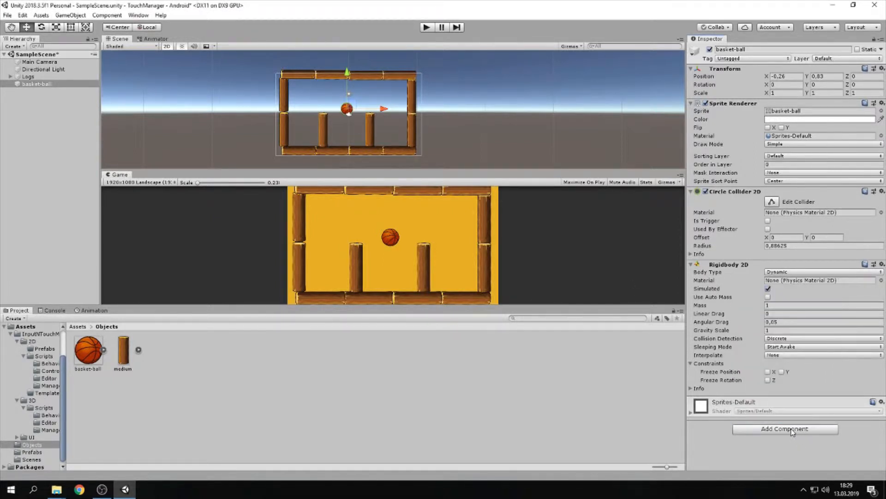
pyautogui.click(792, 429)
pyautogui.write('rigi')
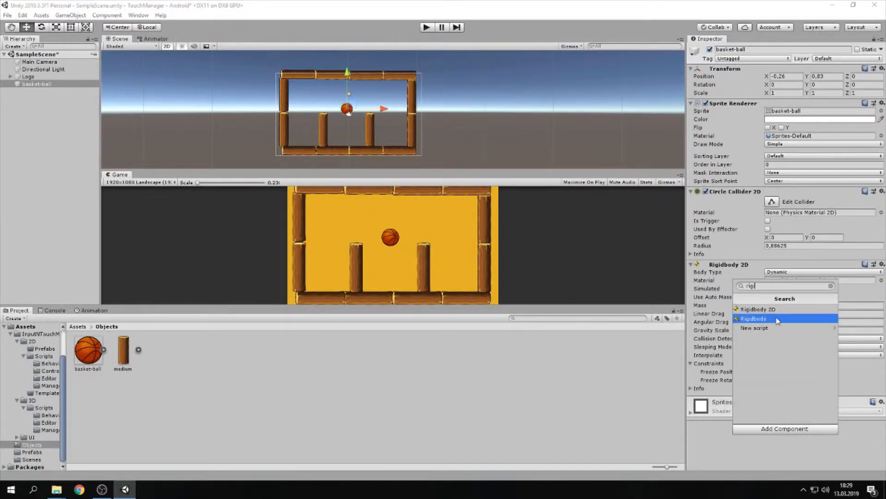
pyautogui.press('BackSpace')
pyautogui.press('BackSpace')
pyautogui.press('BackSpace')
pyautogui.press('BackSpace')
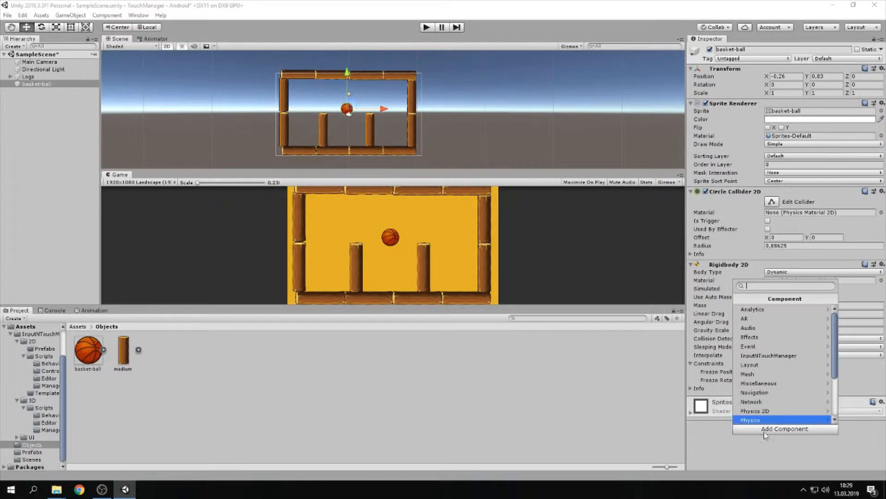
pyautogui.press('Escape')
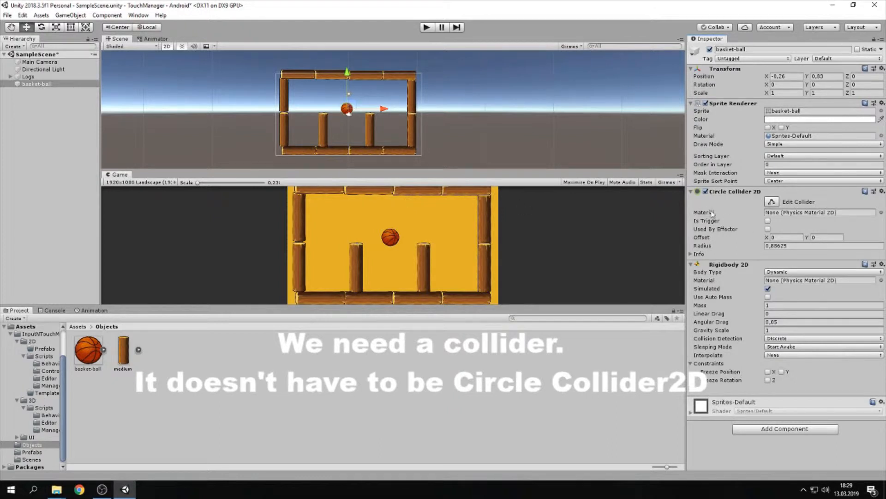
# Collapse the ball's Circle Collider 2D component and create an empty game object in the scene
pyautogui.click(691, 191)
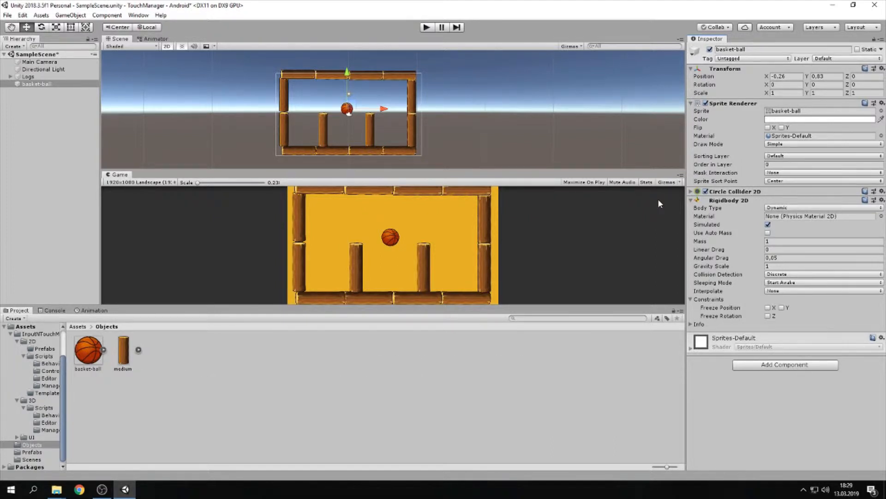
pyautogui.click(26, 204)
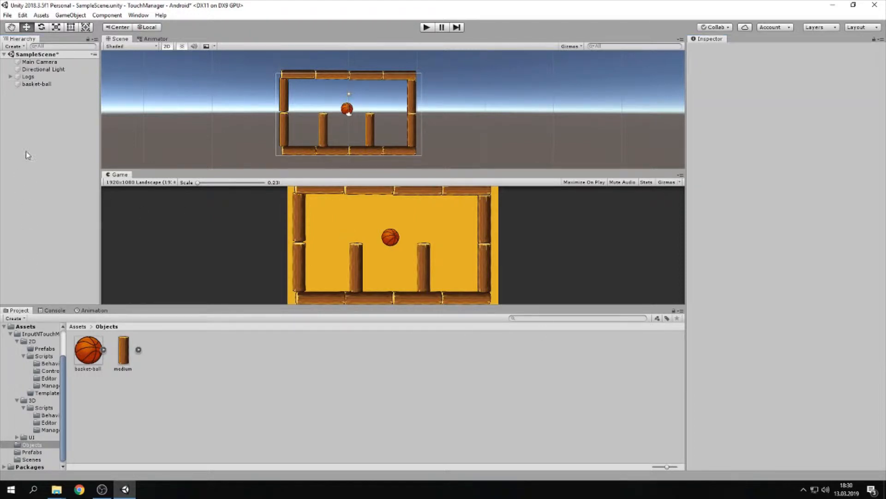
pyautogui.rightClick(26, 152)
pyautogui.click(21, 102)
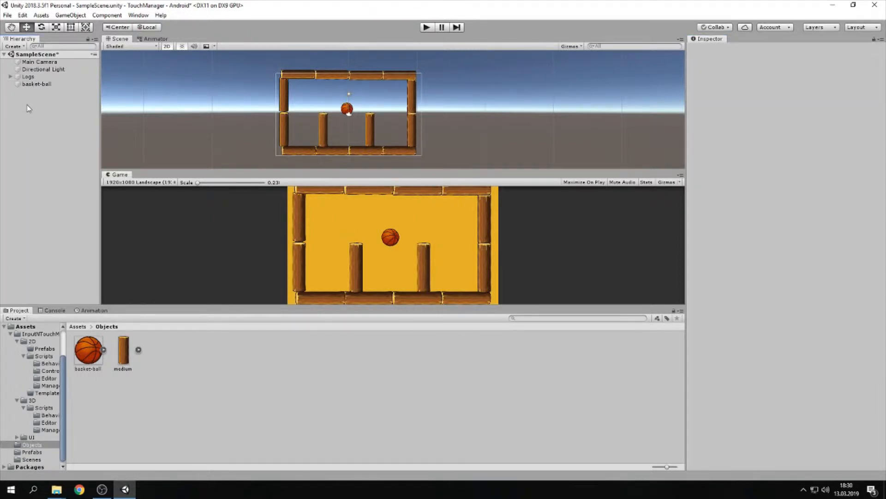
pyautogui.click(20, 48)
pyautogui.click(41, 56)
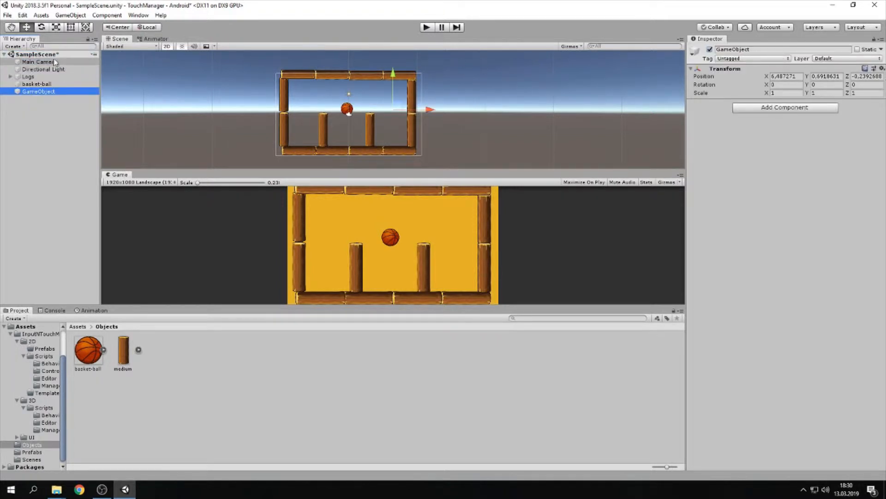
# Create a second empty game object in the scene and delete it again
pyautogui.click(21, 47)
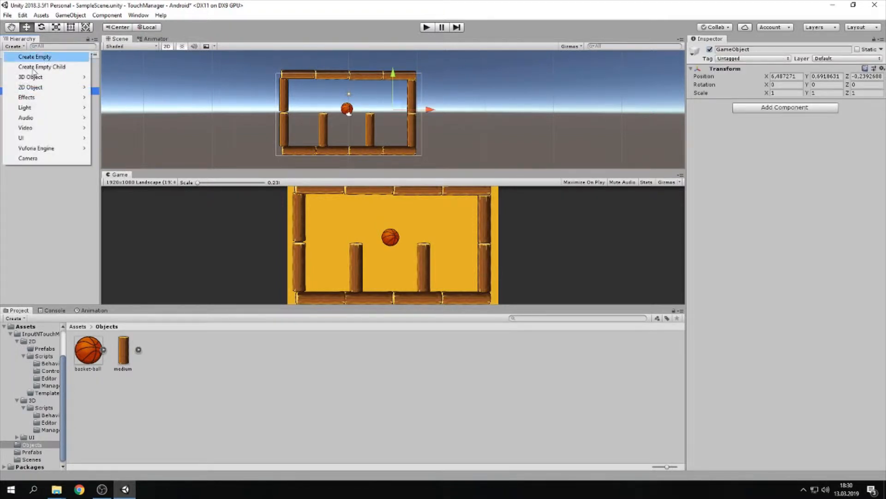
pyautogui.click(1, 165)
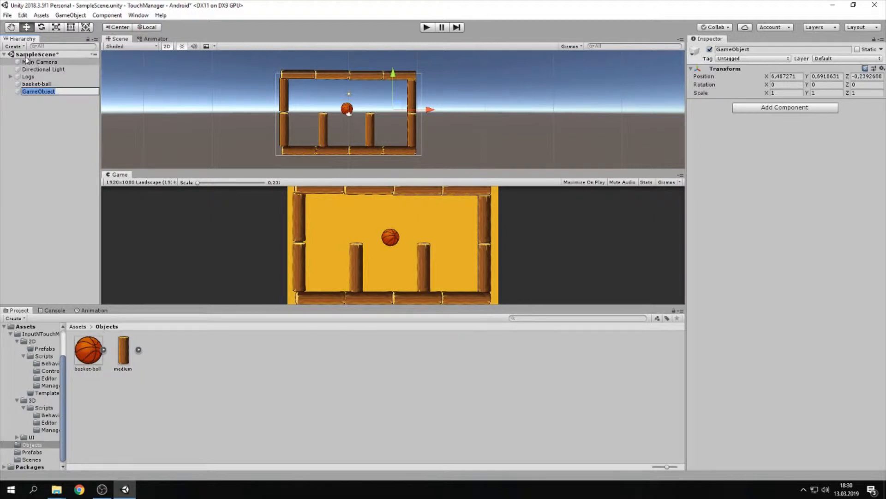
pyautogui.rightClick(26, 112)
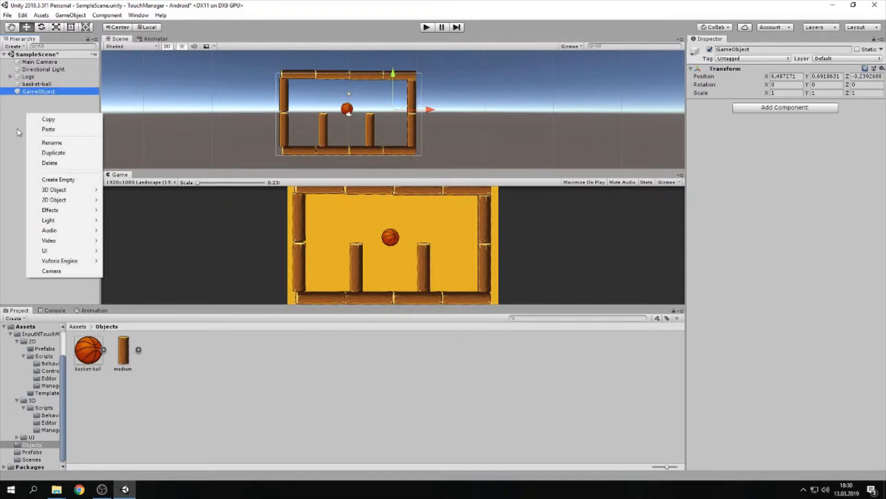
pyautogui.click(17, 127)
pyautogui.rightClick(17, 122)
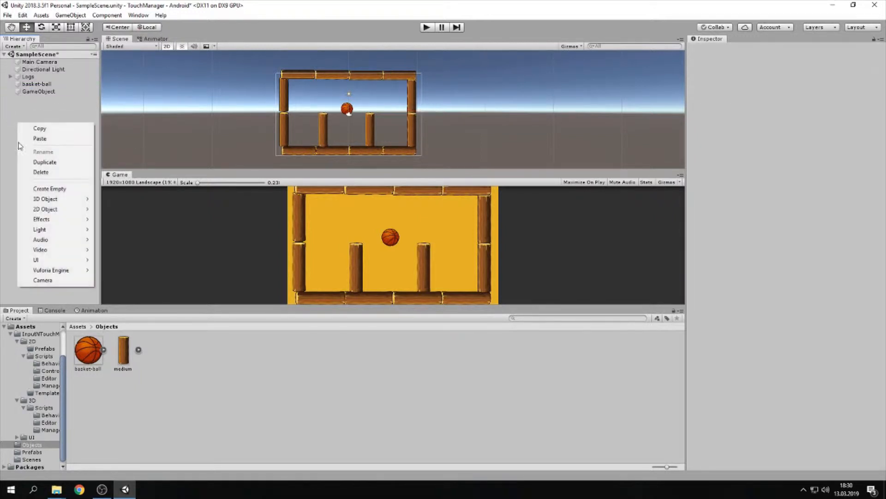
pyautogui.click(51, 189)
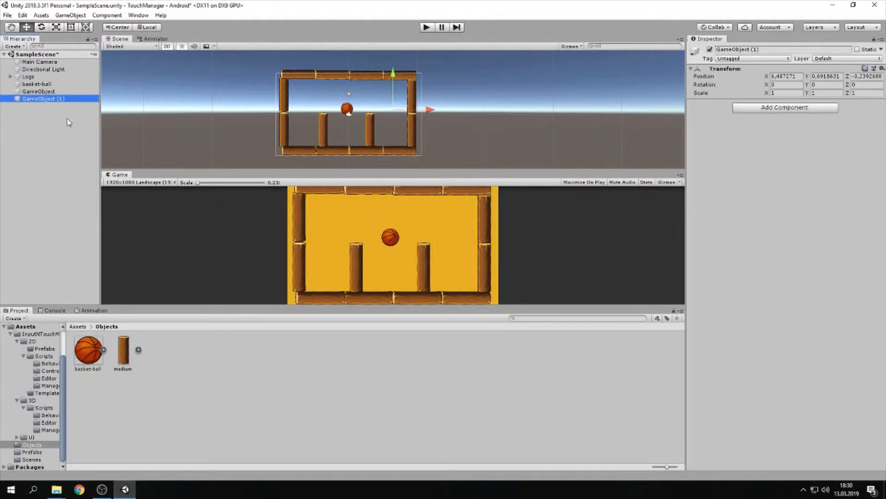
pyautogui.press('Delete')
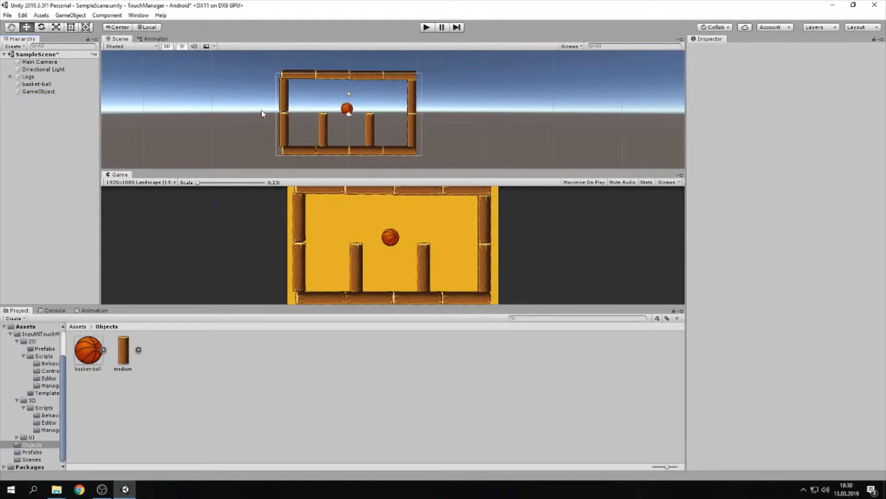
# Rename the empty game object to Managers
pyautogui.click(51, 92)
pyautogui.click(773, 48)
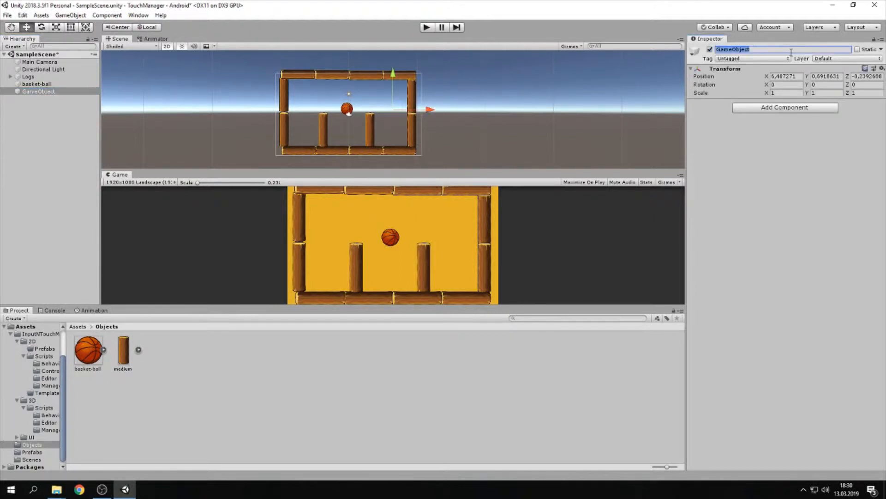
pyautogui.write('Managers')
pyautogui.click(789, 126)
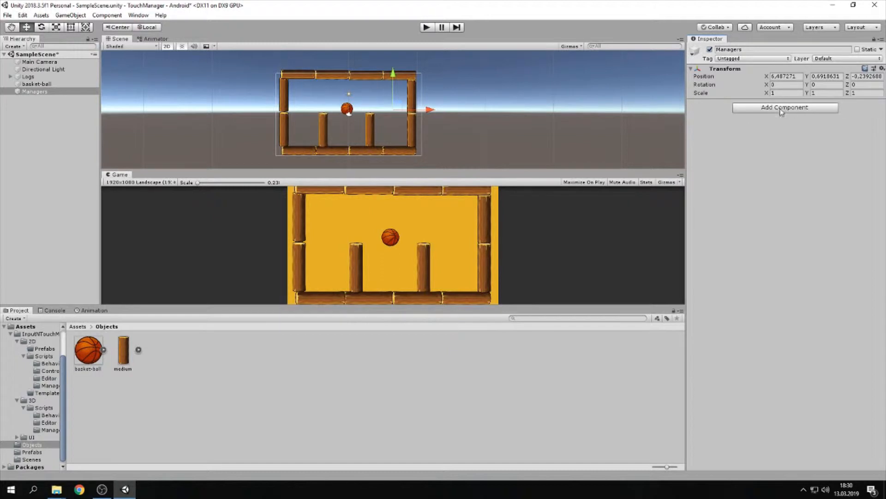
# Add the Input Manager 2D script from InputNTouchManager's 2D input management components to the Managers object
pyautogui.click(777, 109)
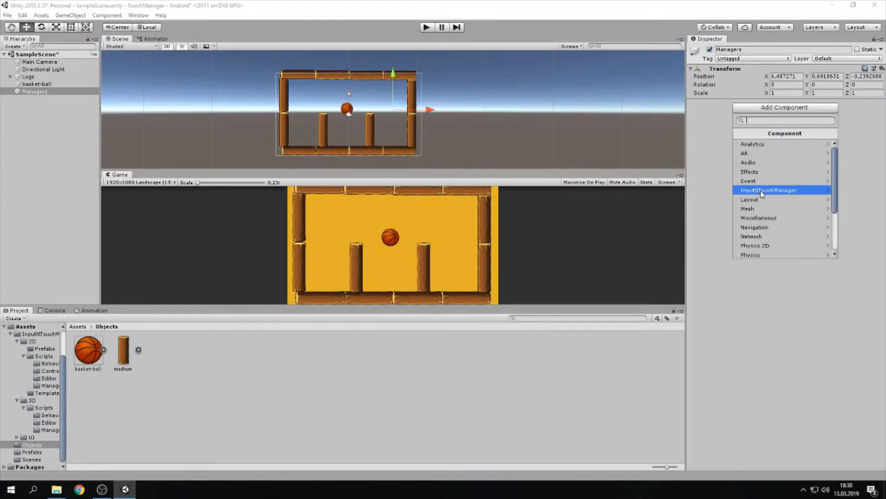
pyautogui.click(788, 192)
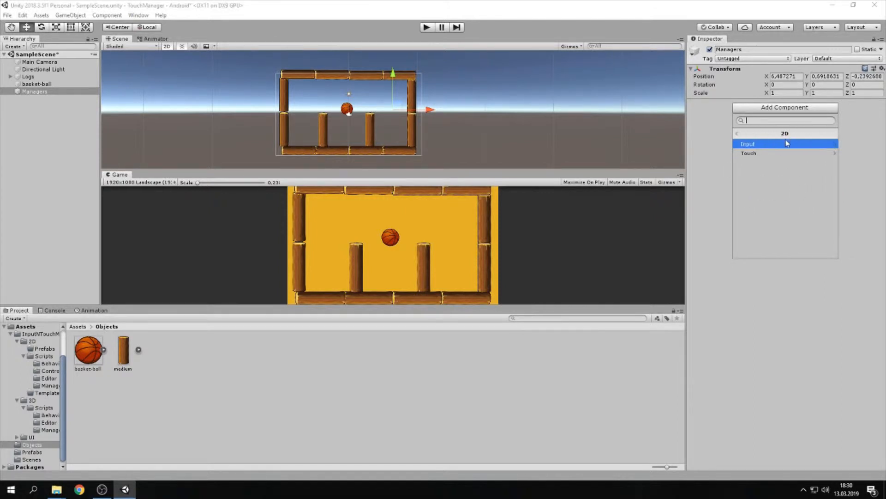
pyautogui.click(790, 144)
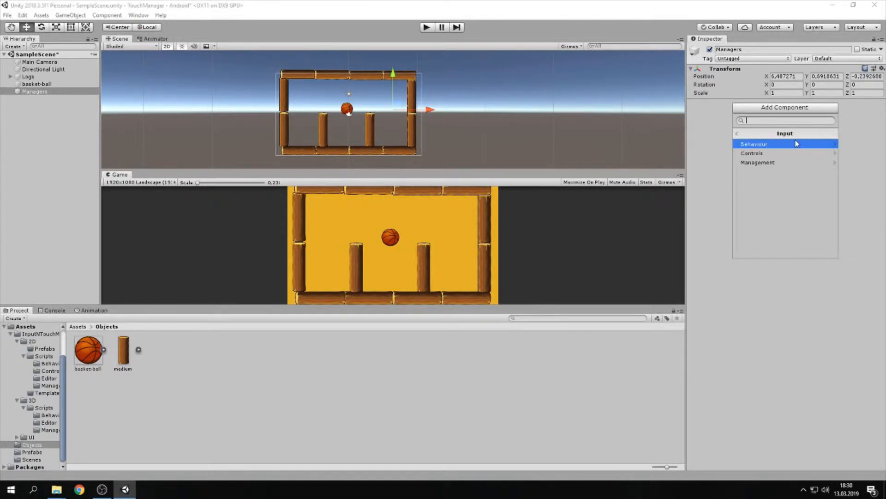
pyautogui.click(762, 166)
pyautogui.click(792, 146)
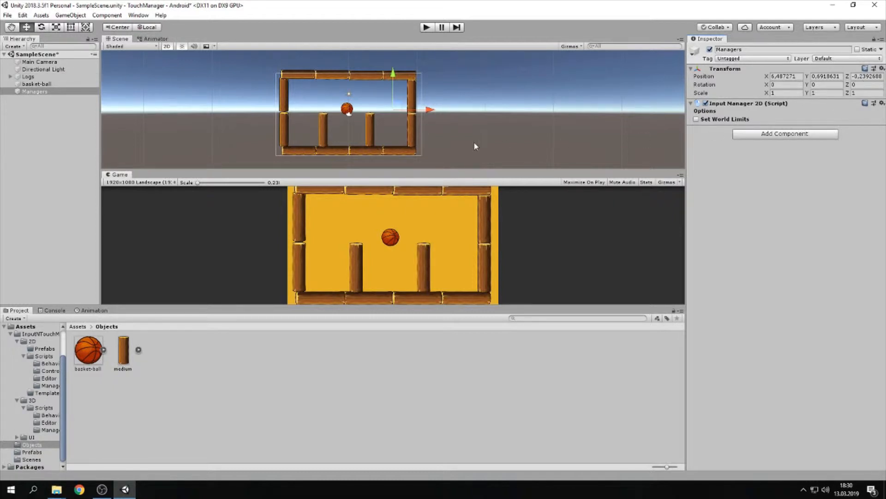
# Add the InputDraggable2D script from InputNTouchManager's 2D input behaviours to the basket-ball object
pyautogui.click(36, 84)
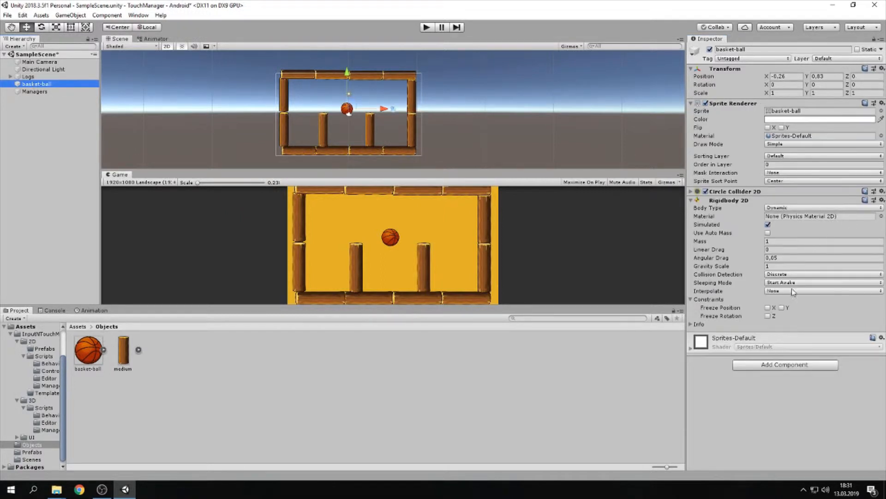
pyautogui.click(768, 365)
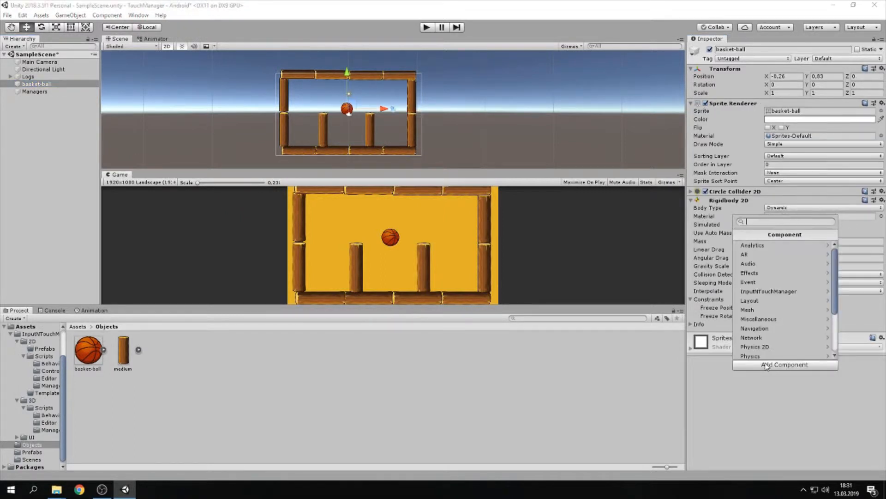
pyautogui.click(779, 296)
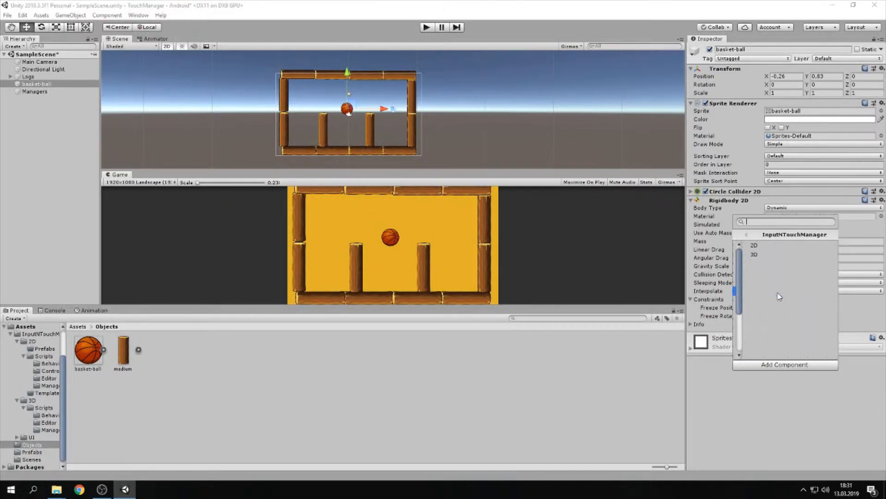
pyautogui.click(776, 245)
pyautogui.click(775, 248)
pyautogui.click(777, 247)
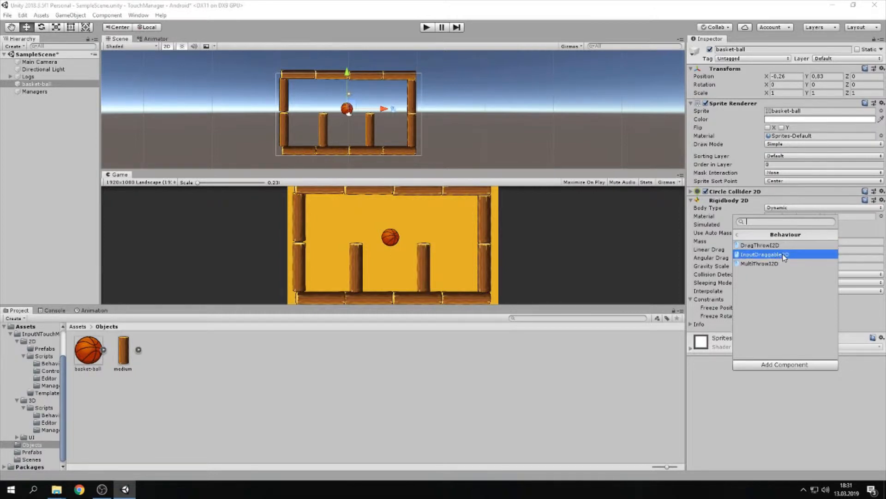
pyautogui.click(784, 256)
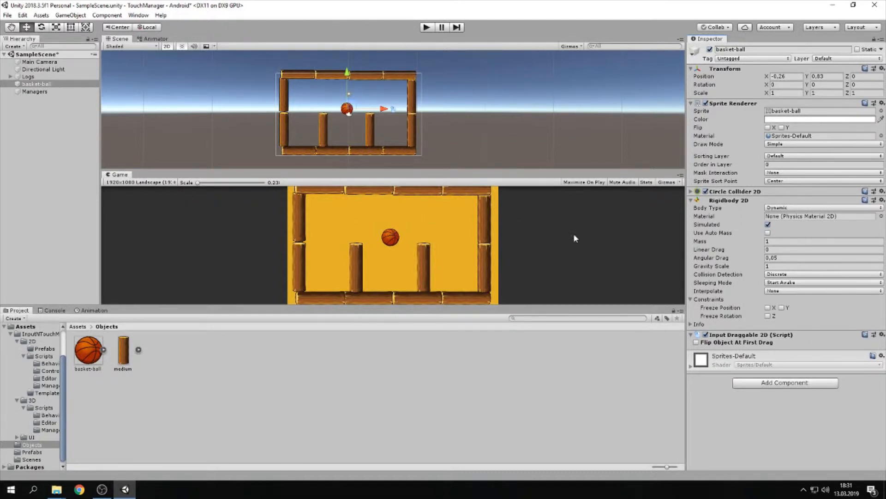
# Play-test the scene by moving the basketball up between the two inner logs, and stop play mode
pyautogui.click(36, 91)
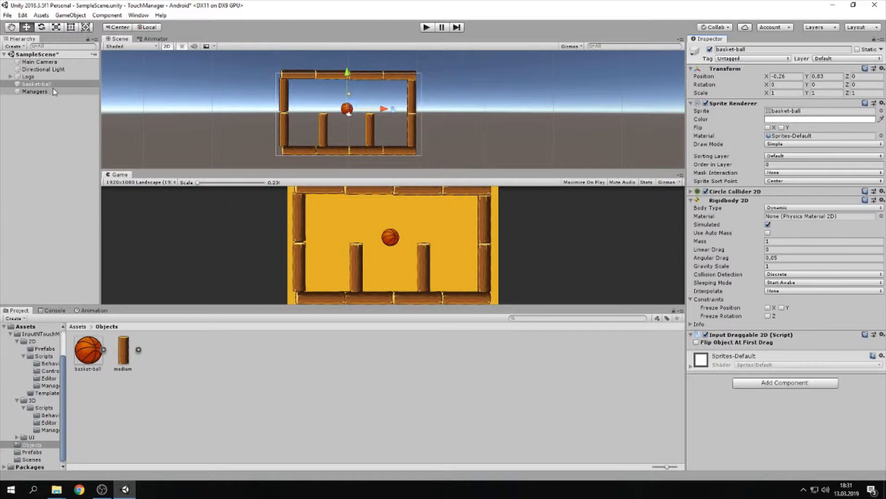
pyautogui.click(51, 84)
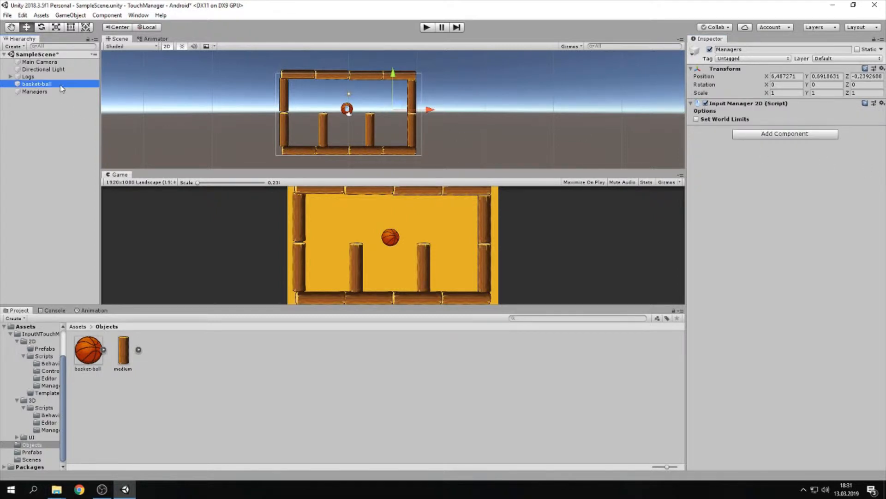
pyautogui.click(427, 28)
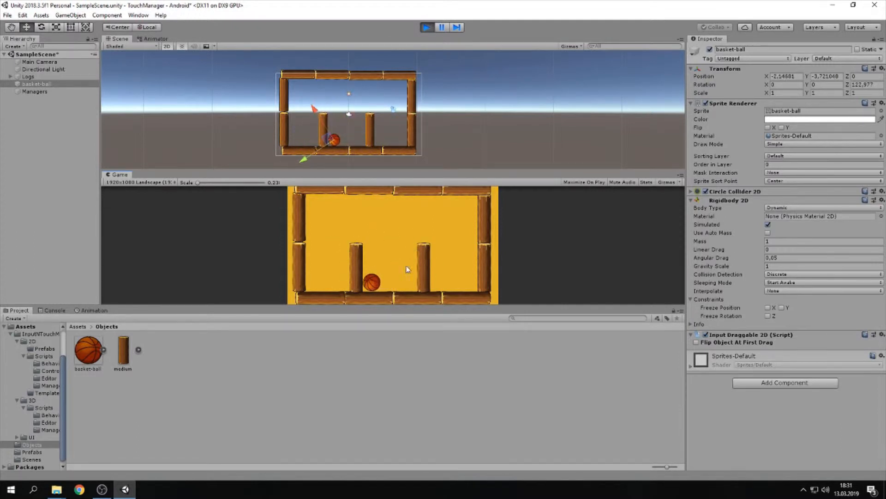
pyautogui.moveTo(370, 285); pyautogui.dragTo(396, 231)
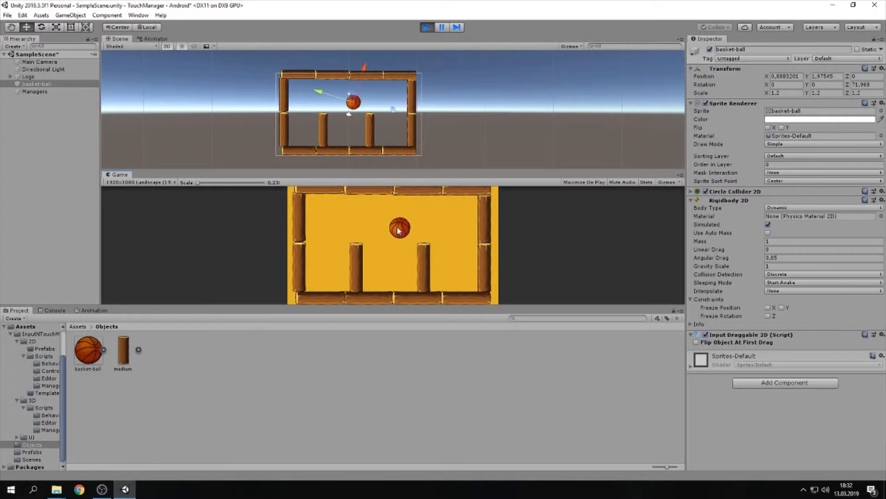
pyautogui.click(426, 28)
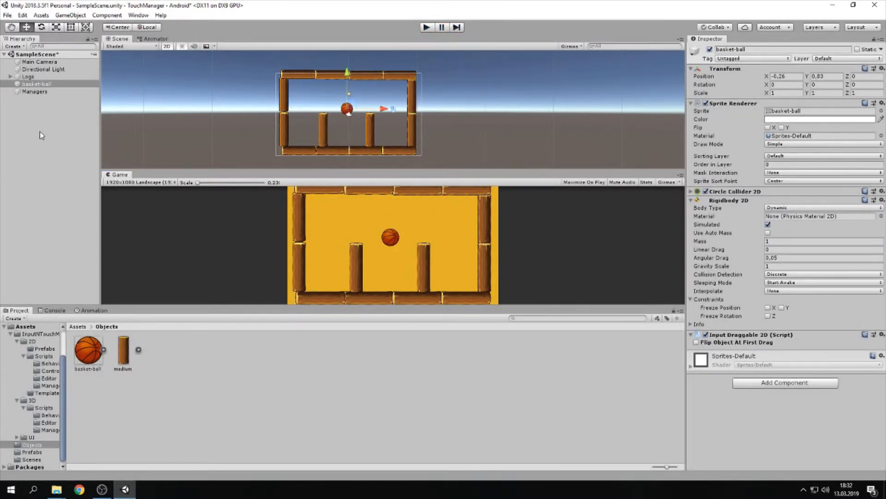
# Create an empty game object at the scene's root level and name it WorldLimits
pyautogui.click(38, 111)
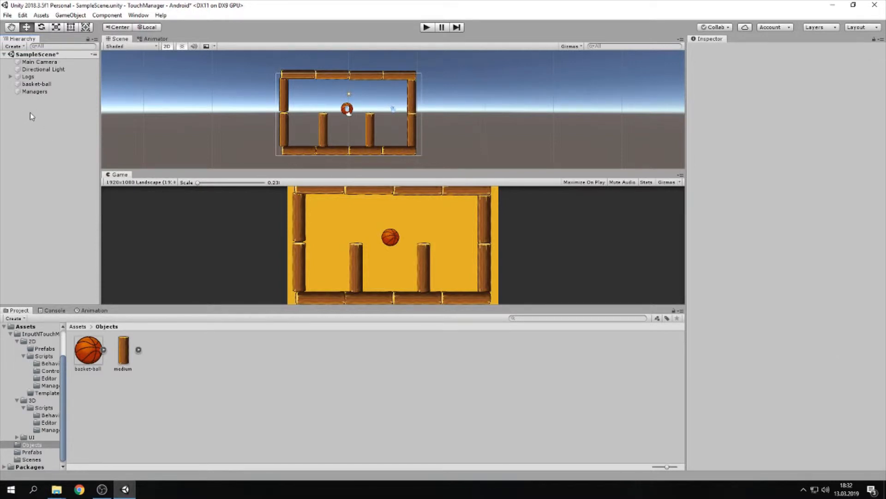
pyautogui.rightClick(30, 116)
pyautogui.click(64, 178)
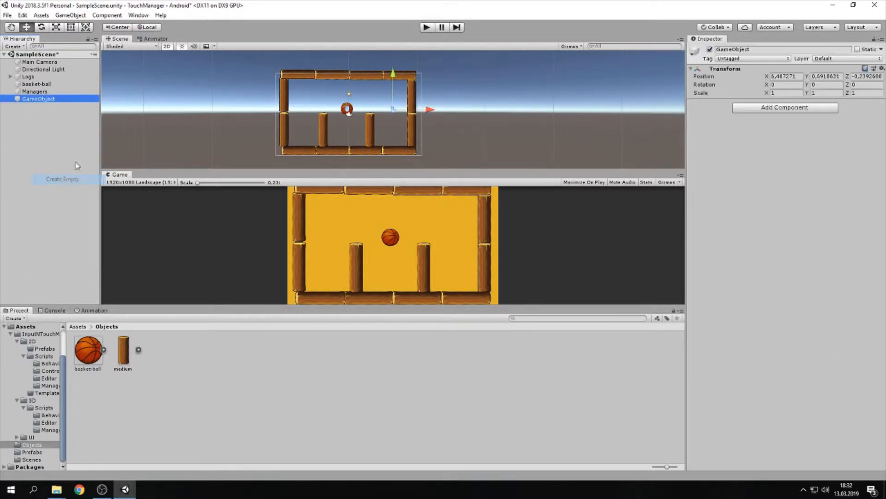
pyautogui.click(741, 49)
pyautogui.write('WorldLimits')
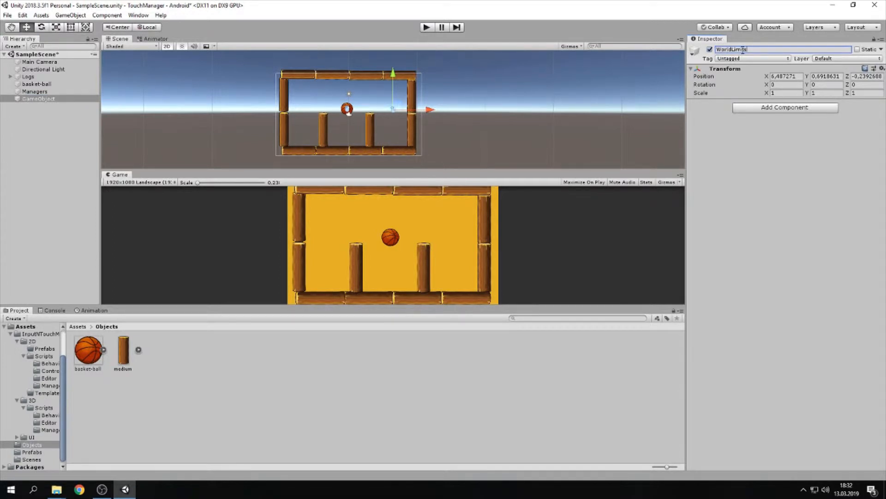
pyautogui.press('Return')
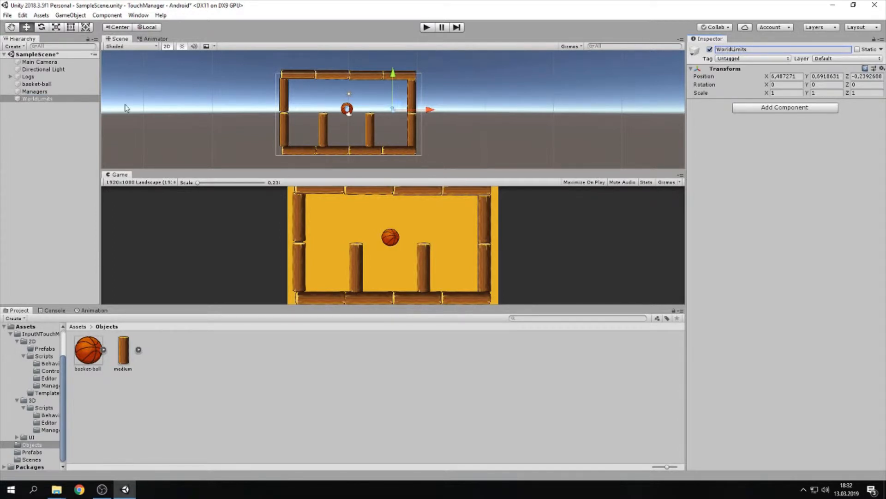
# Enable Set World Limits in the Managers object's Input Manager 2D script and adjust the width of the editor panels
pyautogui.click(39, 92)
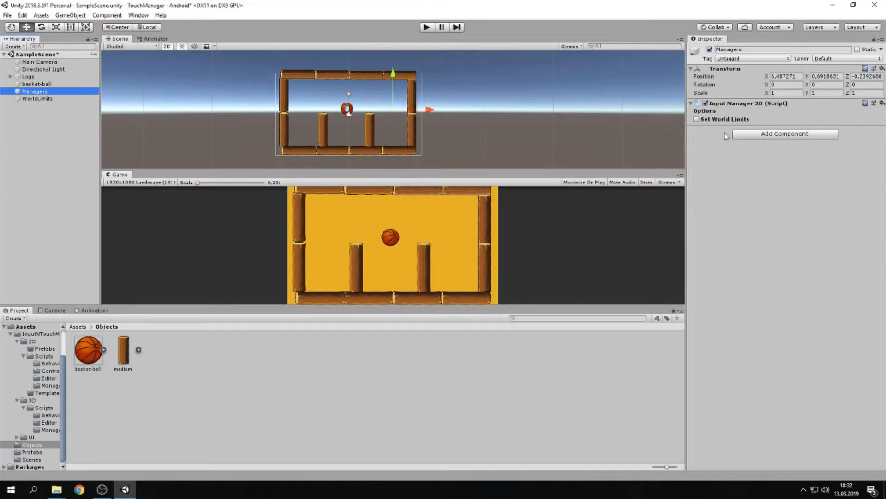
pyautogui.click(696, 119)
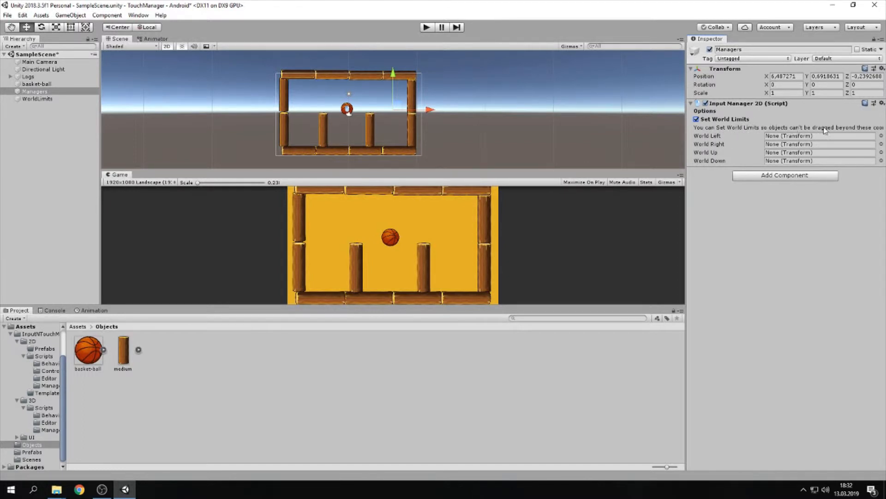
pyautogui.moveTo(688, 133); pyautogui.dragTo(706, 152)
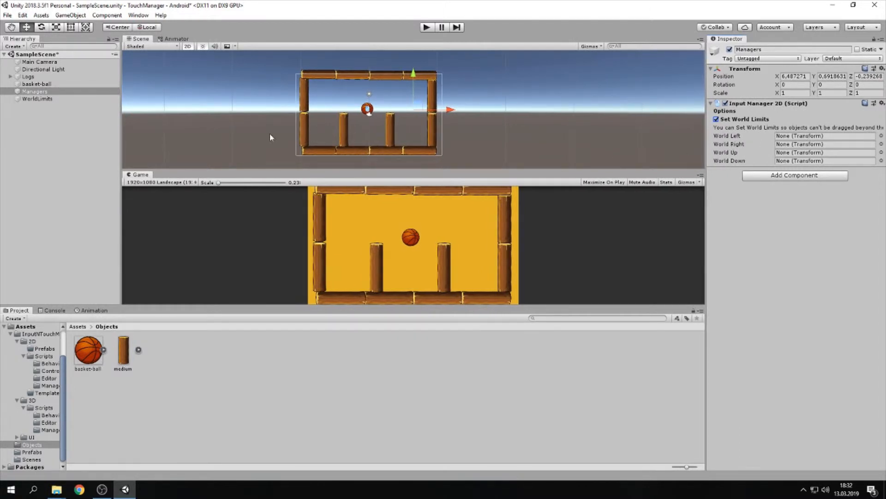
# Create an empty child object under WorldLimits and name it WorldLeft
pyautogui.click(50, 99)
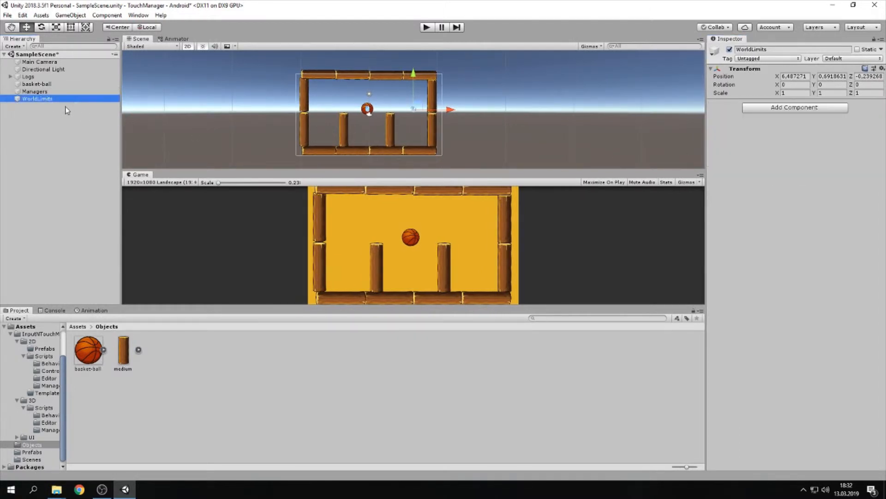
pyautogui.rightClick(50, 99)
pyautogui.click(84, 165)
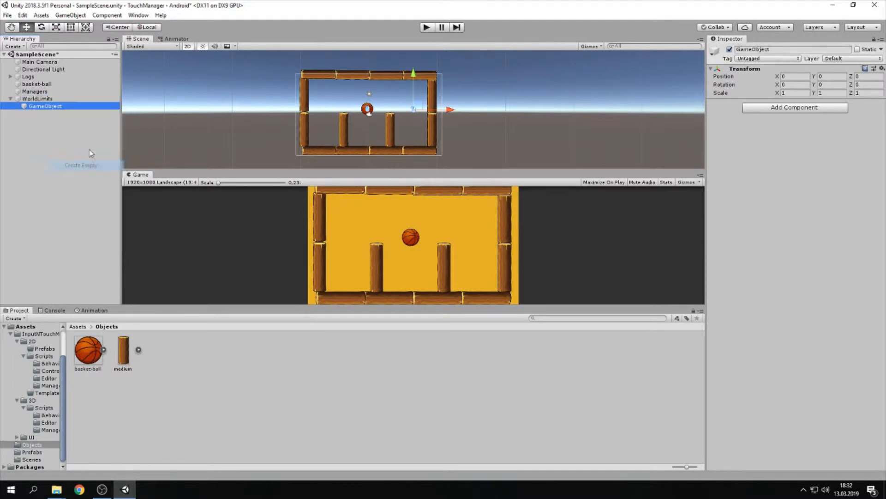
pyautogui.click(42, 91)
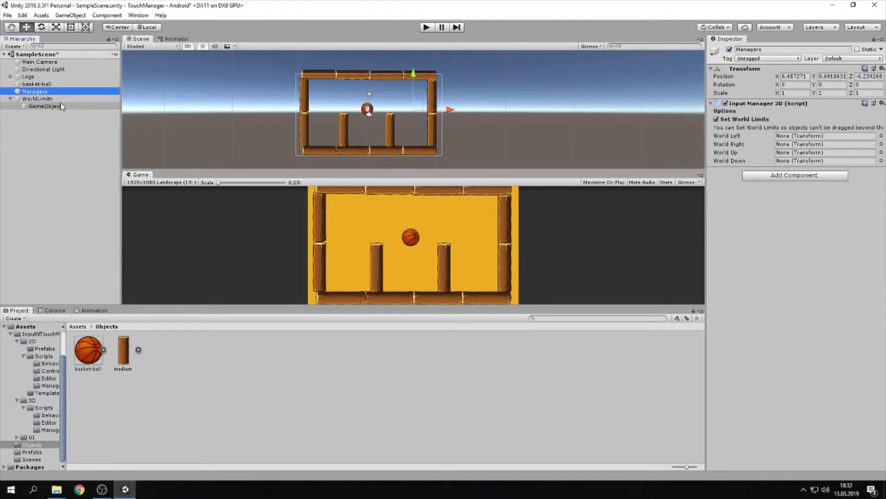
pyautogui.click(62, 105)
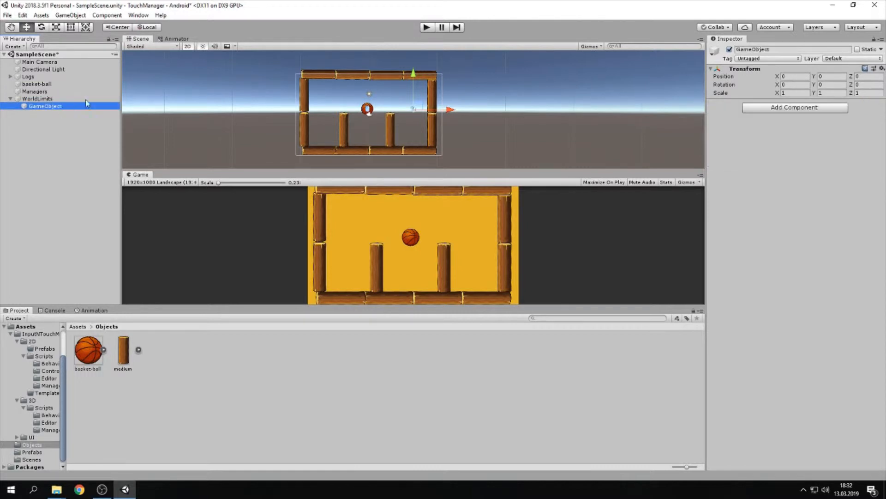
pyautogui.click(778, 50)
pyautogui.doubleClick(769, 49)
pyautogui.write('WorldLeft')
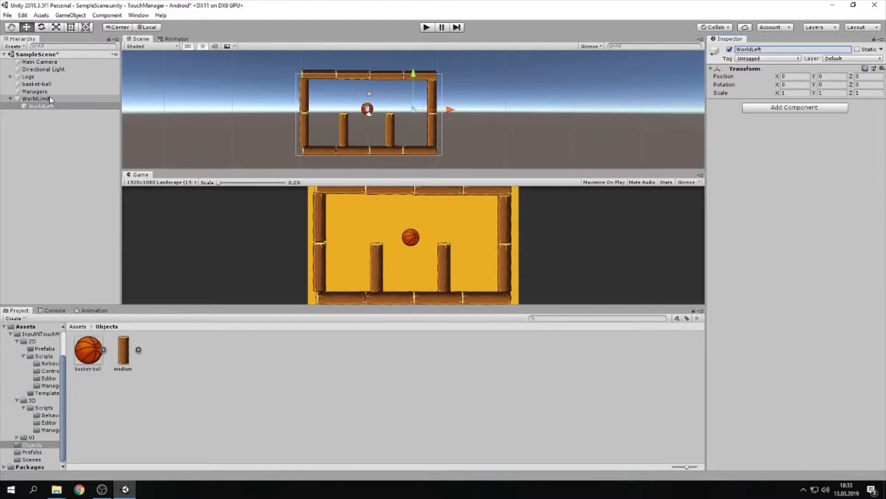
# Move WorldLeft horizontally to the left log wall, at X about -15.61
pyautogui.click(93, 107)
pyautogui.scroll(5, 411, 98)
pyautogui.moveTo(450, 115); pyautogui.dragTo(316, 114)
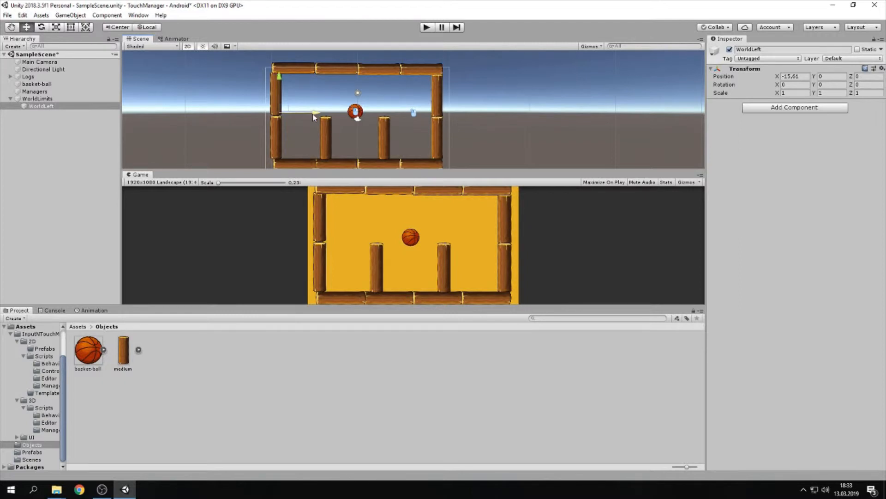
pyautogui.moveTo(241, 95); pyautogui.dragTo(244, 97, button='middle')
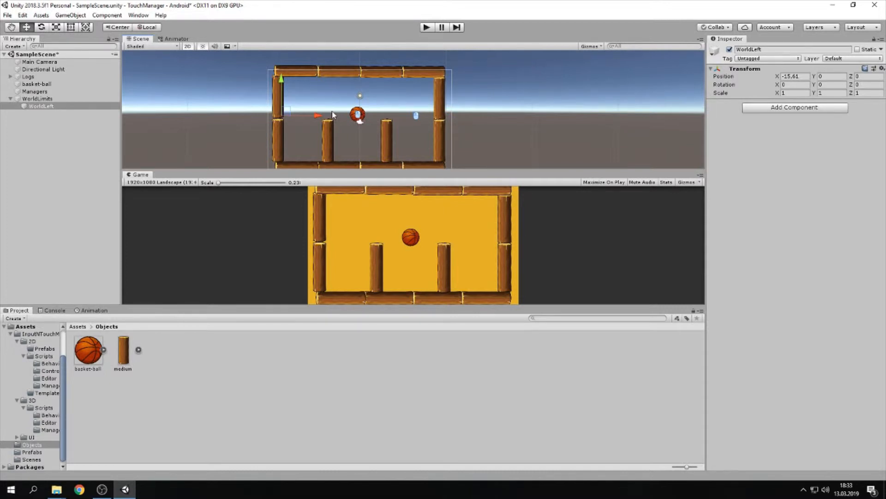
# Create an empty child named WorldRight under WorldLimits and move it to the right log wall, at X about 2.31
pyautogui.click(50, 98)
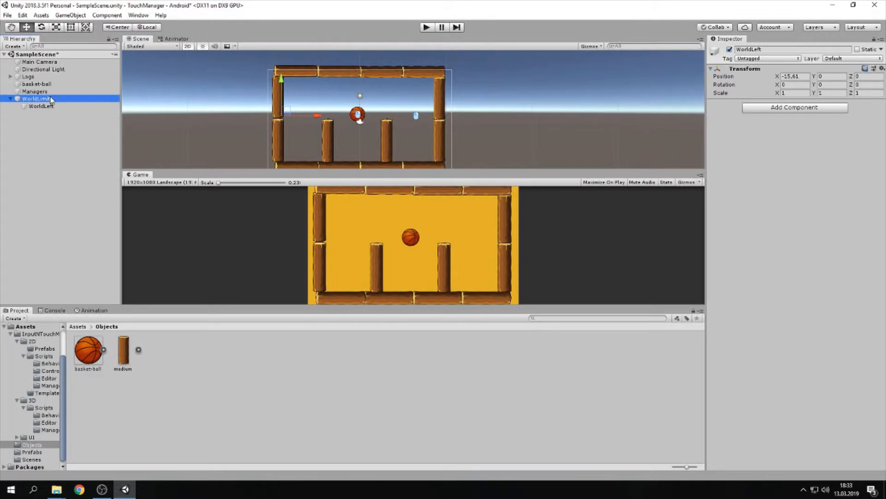
pyautogui.rightClick(50, 100)
pyautogui.click(74, 163)
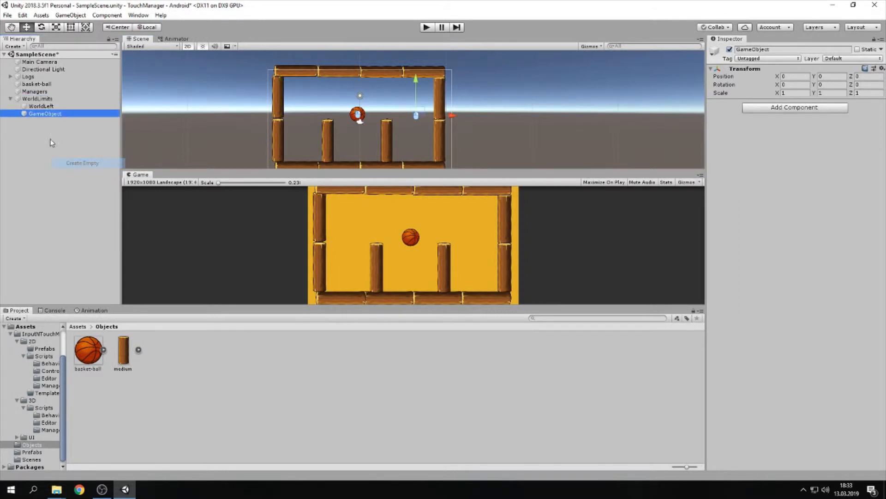
pyautogui.click(770, 50)
pyautogui.write('W')
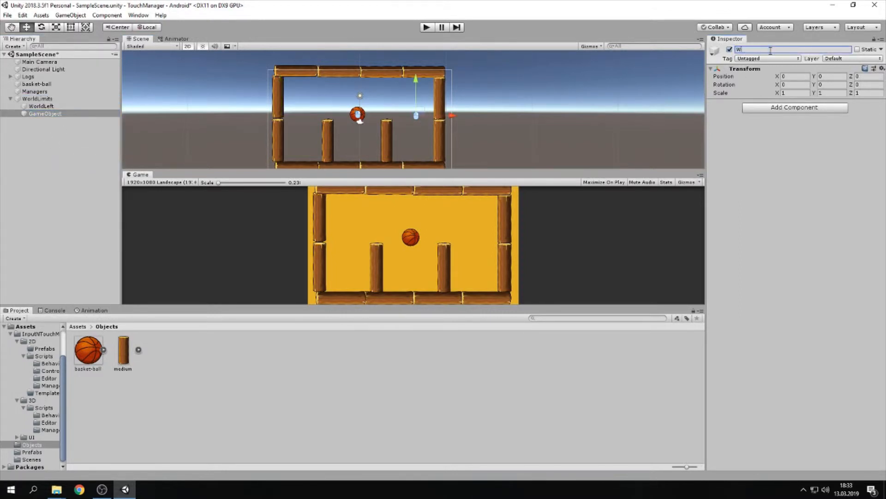
pyautogui.write('orldRight')
pyautogui.moveTo(441, 116); pyautogui.dragTo(462, 116)
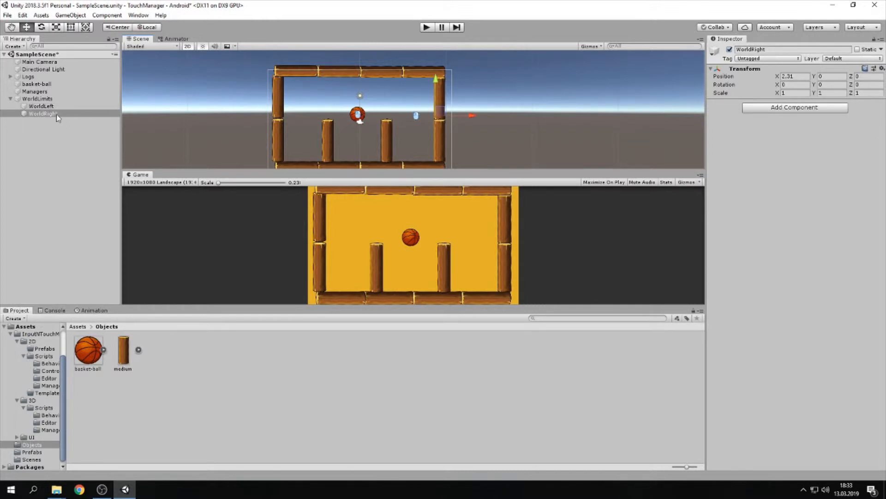
# Create an empty child named WorldDown under WorldLimits and move it to the floor logs, at X about -6.56 and Y about -5.59
pyautogui.click(44, 99)
pyautogui.rightClick(45, 103)
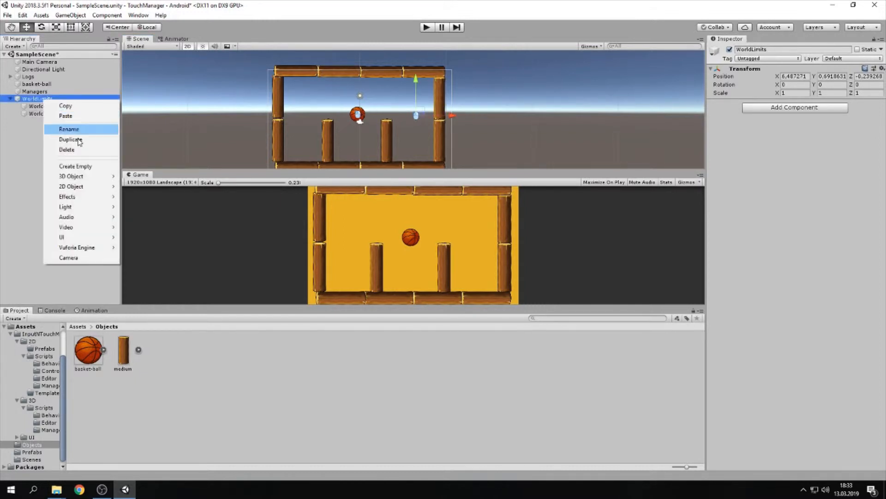
pyautogui.click(79, 167)
pyautogui.click(780, 59)
pyautogui.click(780, 59)
pyautogui.click(782, 49)
pyautogui.write('Wo')
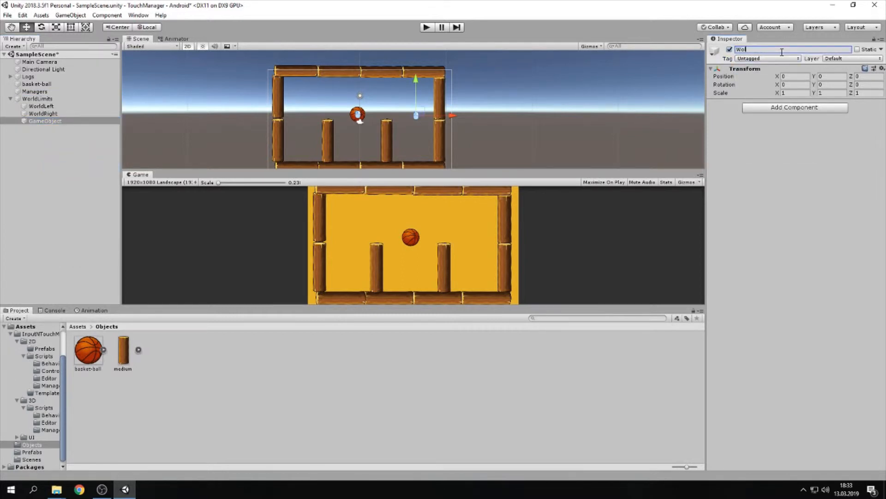
pyautogui.write('rldDown')
pyautogui.moveTo(406, 115); pyautogui.dragTo(360, 134)
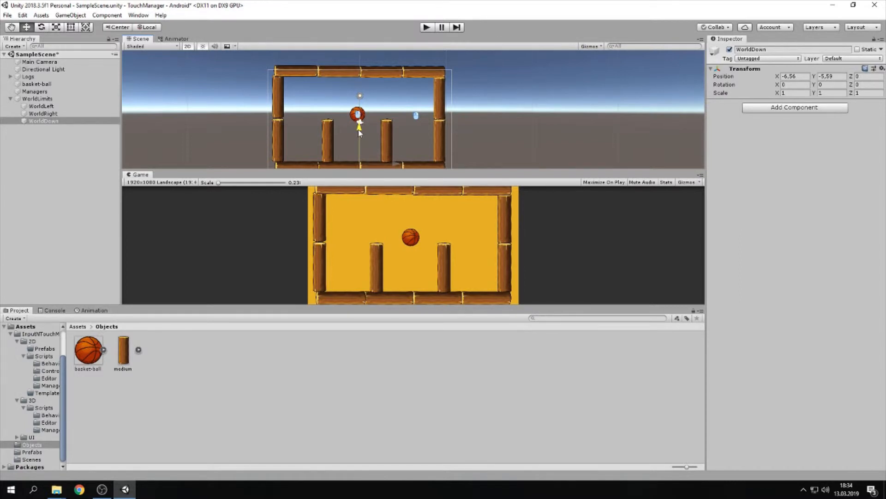
# Create an empty child named WorldUp under WorldLimits and move it to the middle of the ceiling logs
pyautogui.click(48, 99)
pyautogui.rightClick(48, 100)
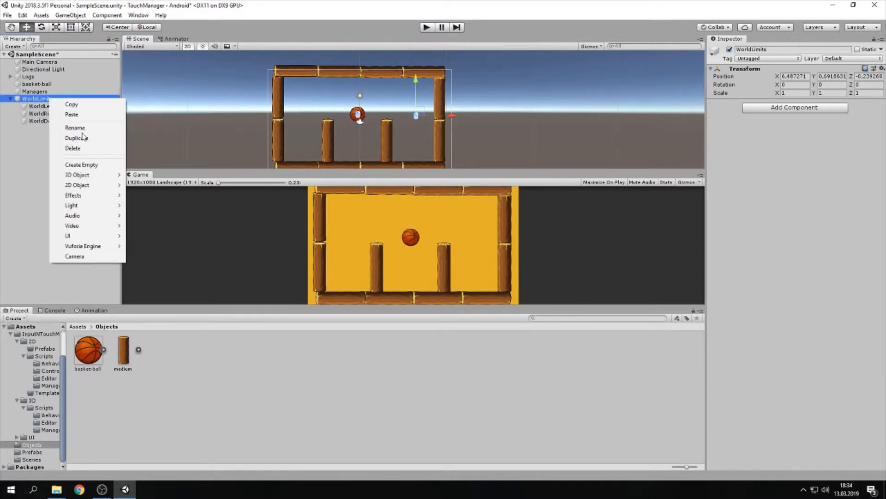
pyautogui.click(92, 163)
pyautogui.click(778, 50)
pyautogui.write('WorldUp')
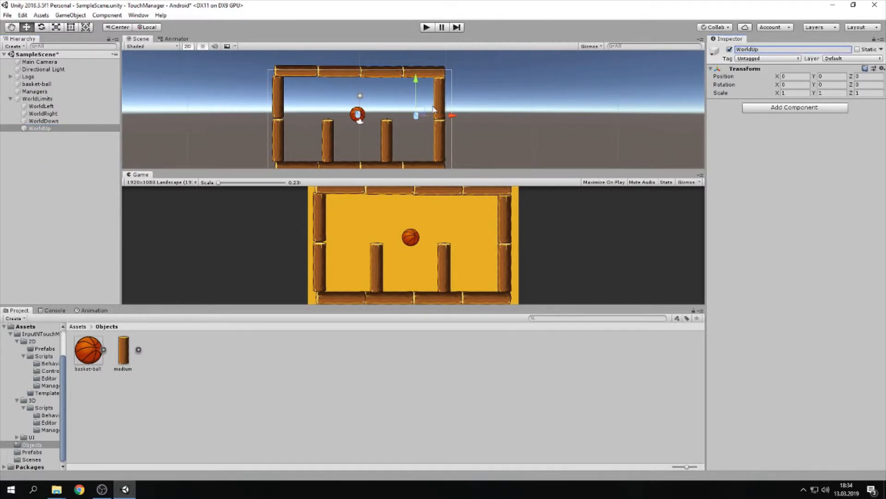
pyautogui.moveTo(416, 116); pyautogui.dragTo(368, 77)
pyautogui.moveTo(378, 107); pyautogui.dragTo(380, 108, button='middle')
# Add a Box Collider 2D component to the WorldLeft object
pyautogui.click(60, 114)
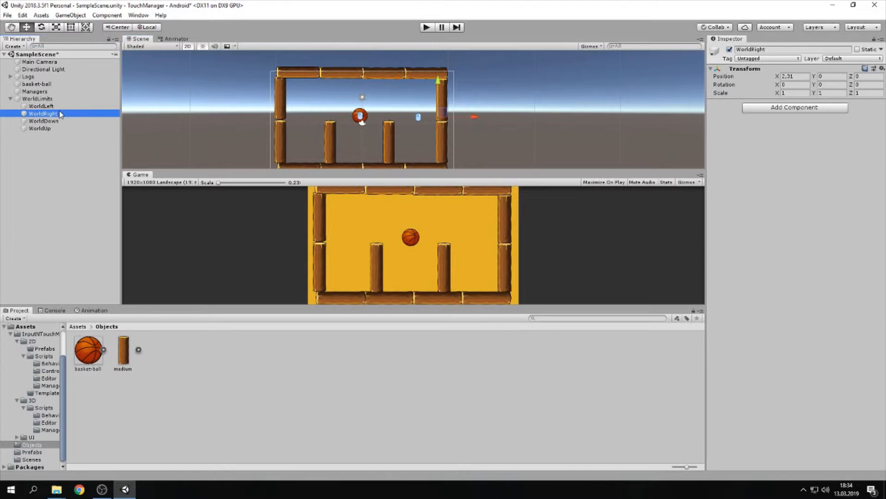
pyautogui.click(56, 106)
pyautogui.click(780, 110)
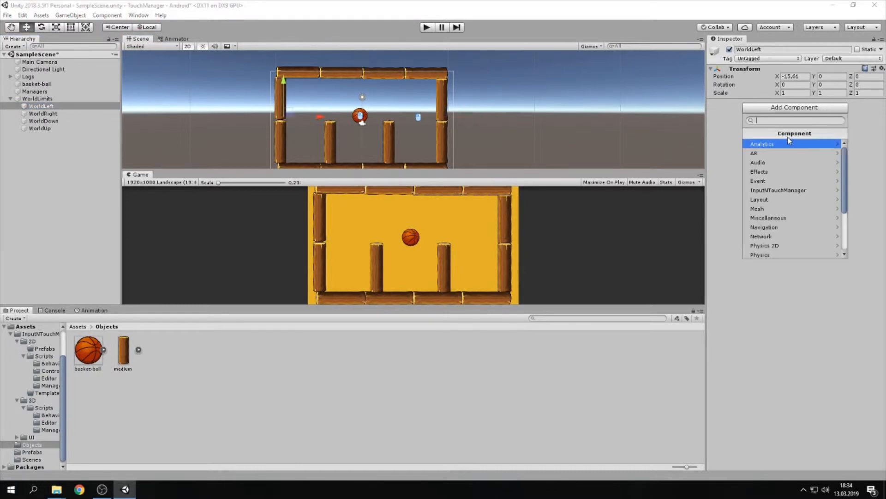
pyautogui.write('box')
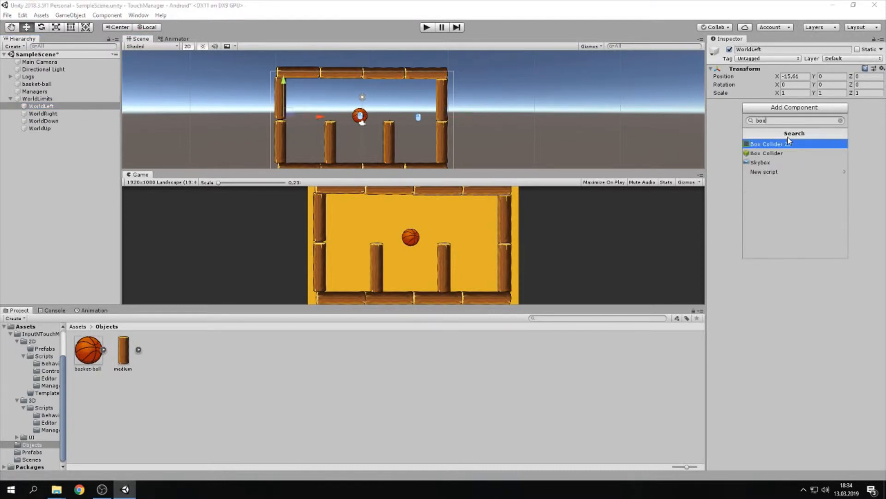
pyautogui.click(788, 142)
# Stretch WorldLeft's box collider vertically along the left log wall to a height of about 12.51
pyautogui.click(782, 113)
pyautogui.moveTo(285, 116); pyautogui.dragTo(280, 68)
pyautogui.click(62, 108)
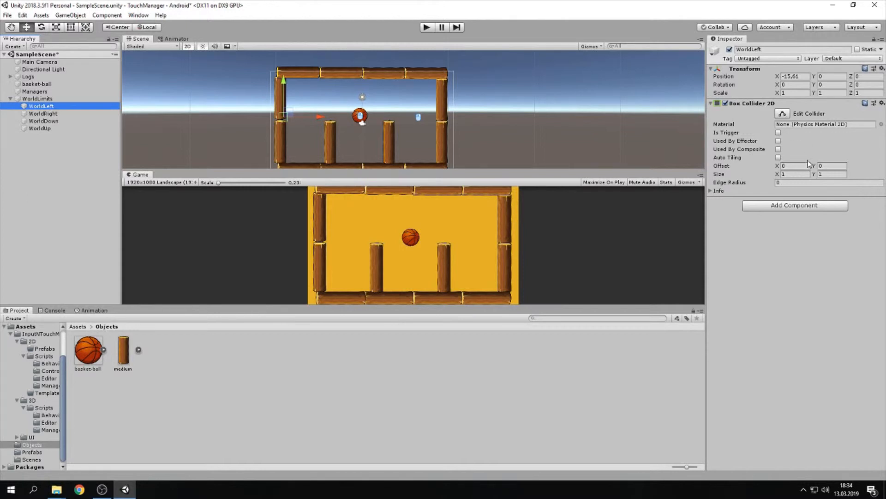
pyautogui.click(782, 114)
pyautogui.moveTo(285, 115); pyautogui.dragTo(283, 68)
pyautogui.moveTo(285, 123); pyautogui.dragTo(288, 178)
pyautogui.moveTo(303, 100)
pyautogui.mouseDown(button='middle')
pyautogui.moveTo(298, 90)
pyautogui.moveTo(312, 101)
pyautogui.mouseUp(button='middle')
# Collapse the Logs group after expanding it and reselect WorldLeft to review its collider against the left wall
pyautogui.click(75, 98)
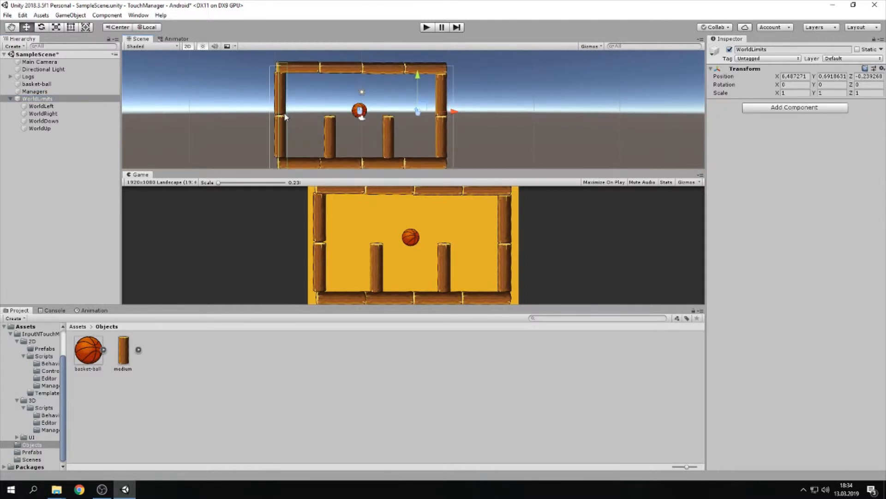
pyautogui.click(285, 116)
pyautogui.click(14, 77)
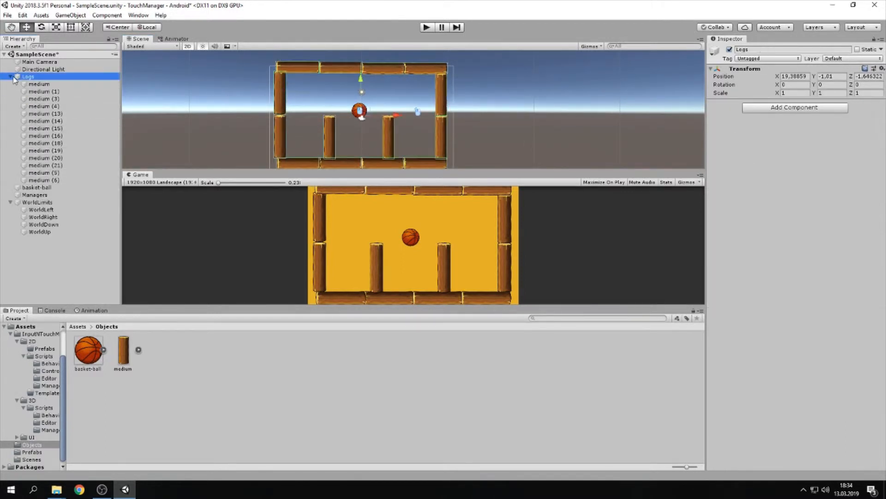
pyautogui.click(10, 76)
pyautogui.click(42, 106)
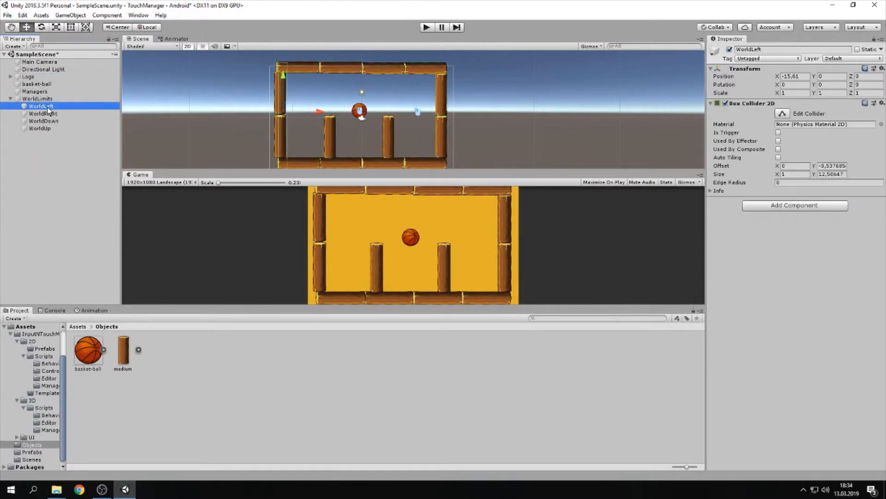
# Move WorldLeft slightly up and outward along the left log wall to about X -15.72, Y 0.11
pyautogui.moveTo(284, 111); pyautogui.dragTo(284, 111)
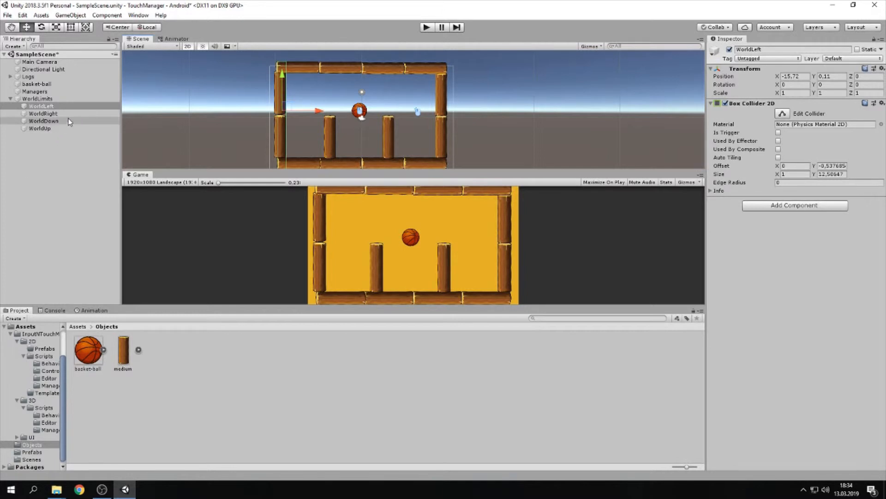
pyautogui.scroll(-2, 366, 118)
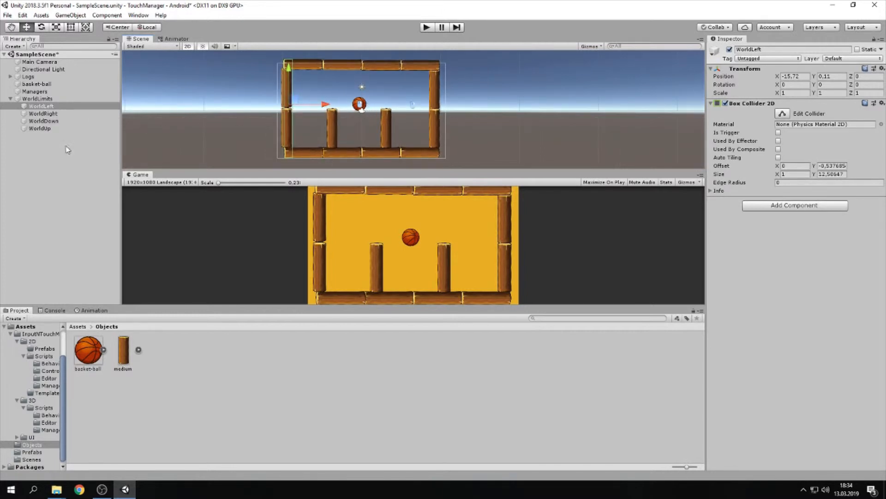
# Keep Set World Limits enabled on Managers and assign WorldLeft, WorldRight, WorldUp and WorldDown to the matching world limit references
pyautogui.click(79, 91)
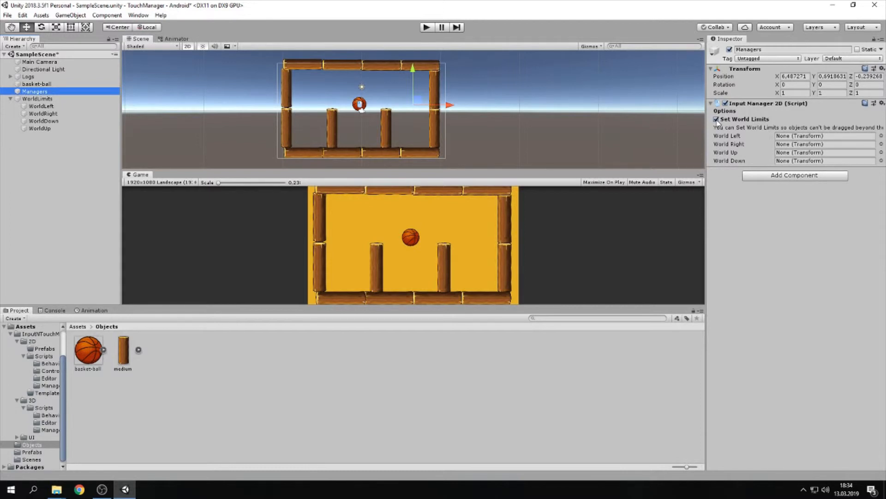
pyautogui.click(716, 119)
pyautogui.click(717, 120)
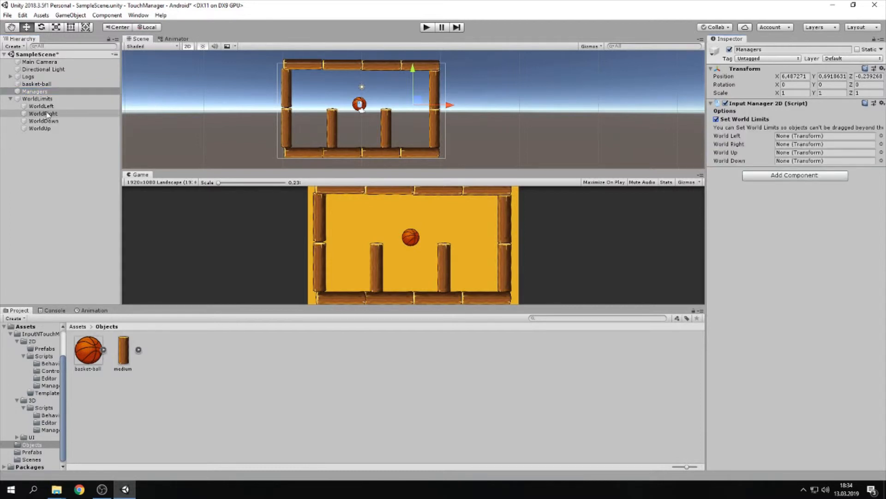
pyautogui.moveTo(52, 105); pyautogui.dragTo(805, 139)
pyautogui.moveTo(59, 112); pyautogui.dragTo(805, 144)
pyautogui.click(58, 123)
pyautogui.moveTo(58, 123); pyautogui.dragTo(808, 162)
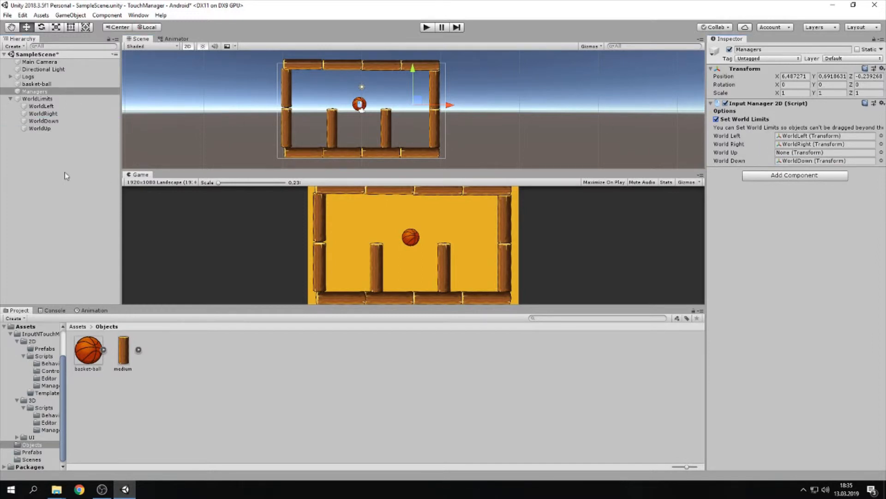
pyautogui.moveTo(30, 132); pyautogui.dragTo(806, 152)
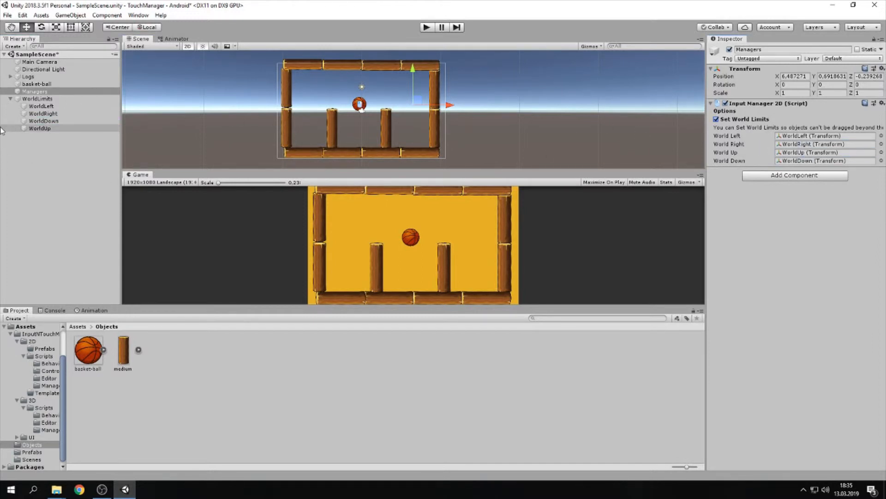
# Reorder the WorldLimits children so WorldUp sits above WorldDown, and reselect Managers to check its references
pyautogui.moveTo(10, 128); pyautogui.dragTo(34, 118)
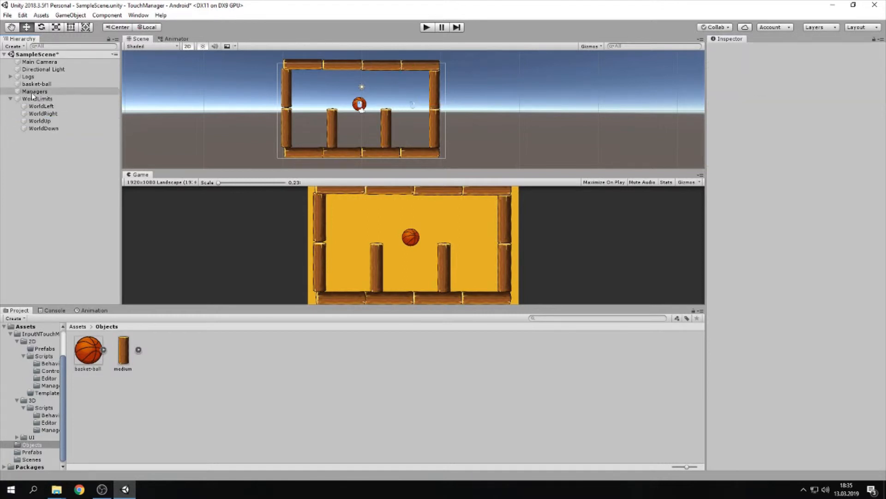
pyautogui.click(116, 92)
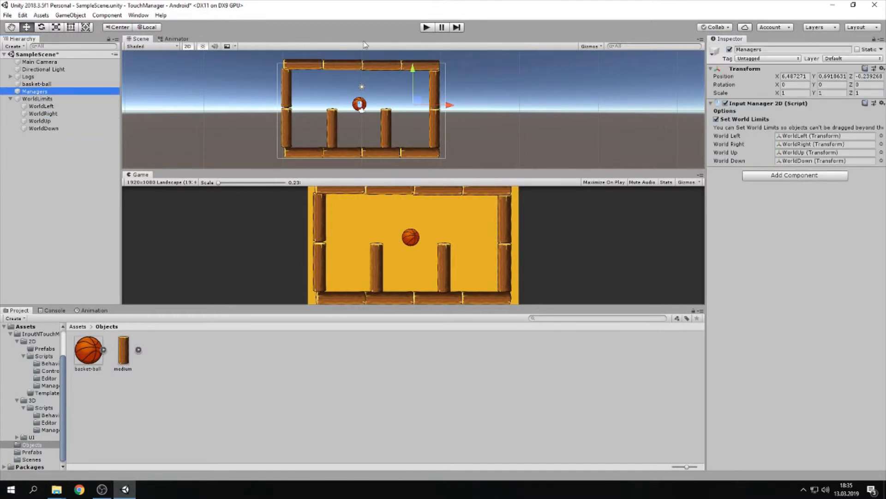
# Play the scene and test pulling the basketball against the left and right walls and around the arena, ending the test
pyautogui.click(41, 84)
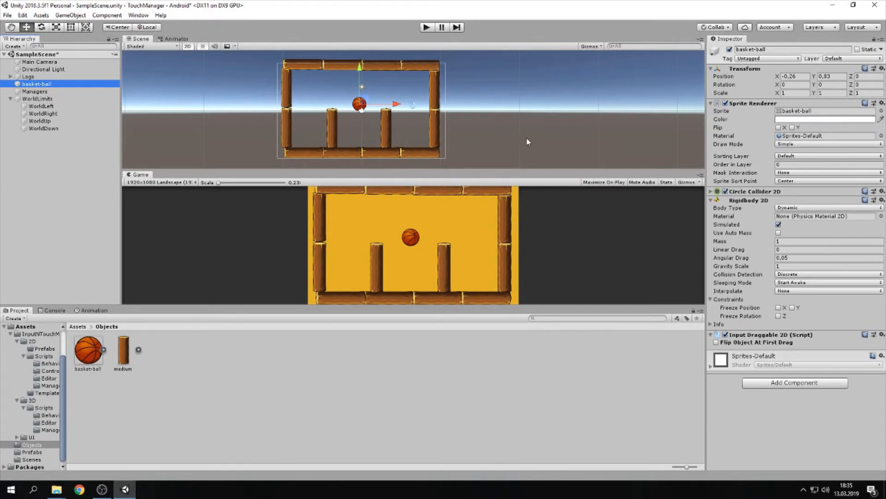
pyautogui.click(426, 28)
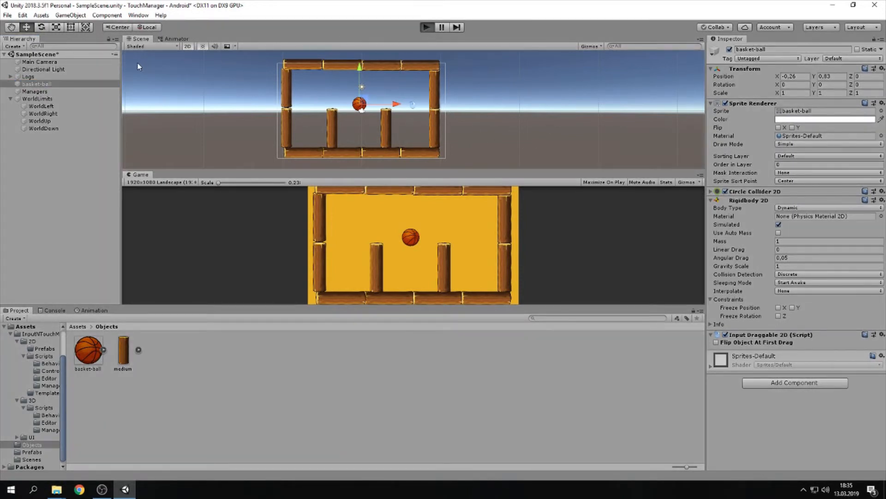
pyautogui.moveTo(408, 281); pyautogui.dragTo(354, 182)
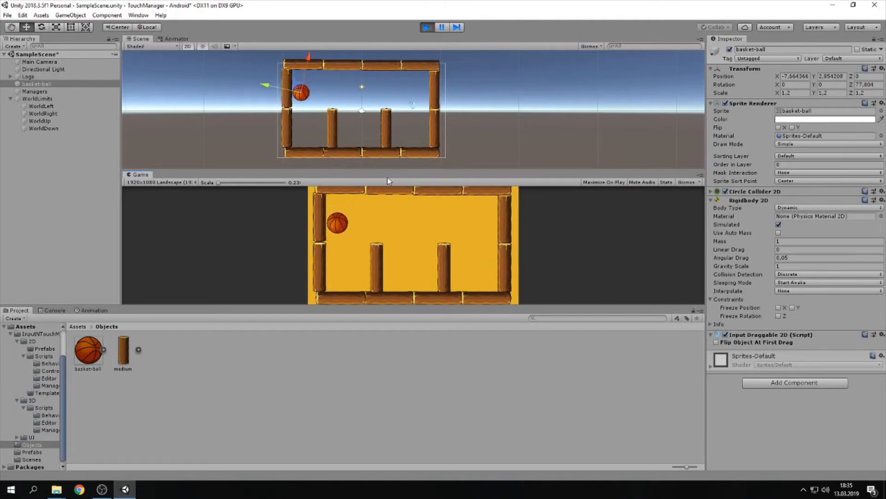
pyautogui.moveTo(338, 283); pyautogui.dragTo(570, 232)
pyautogui.moveTo(479, 279); pyautogui.dragTo(434, 211)
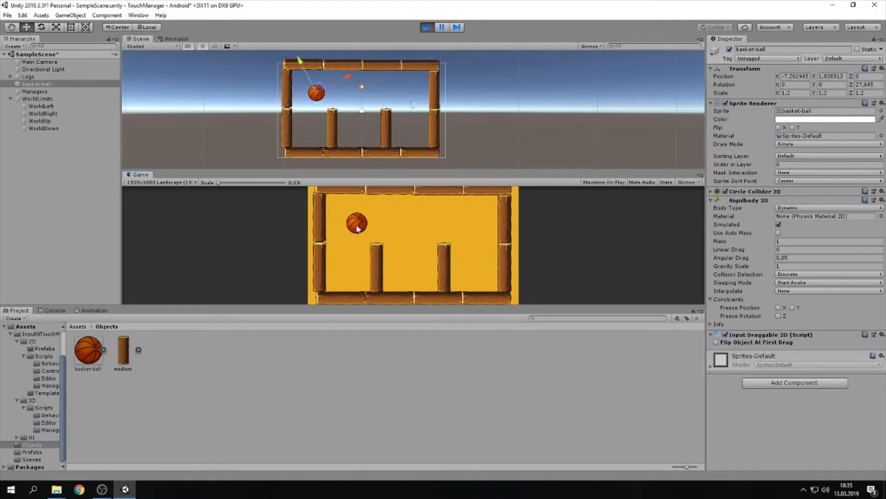
pyautogui.click(427, 28)
# Raise WorldDown to about Y -5.24 above the floor logs
pyautogui.click(351, 151)
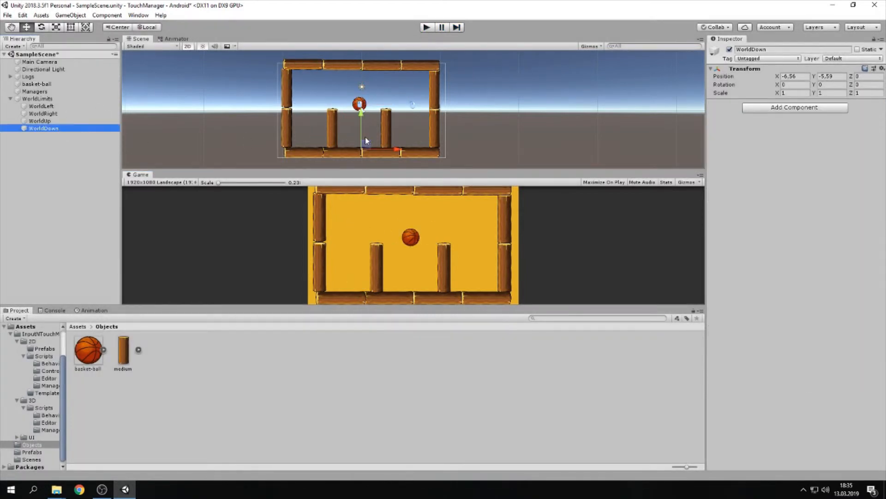
pyautogui.click(363, 132)
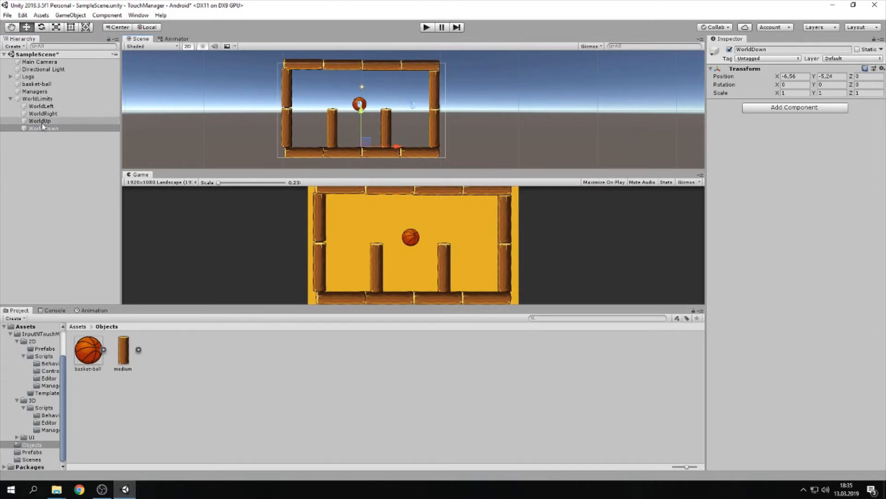
# Move WorldLeft inward to about X -15.01 and remove its Box Collider 2D component
pyautogui.click(62, 113)
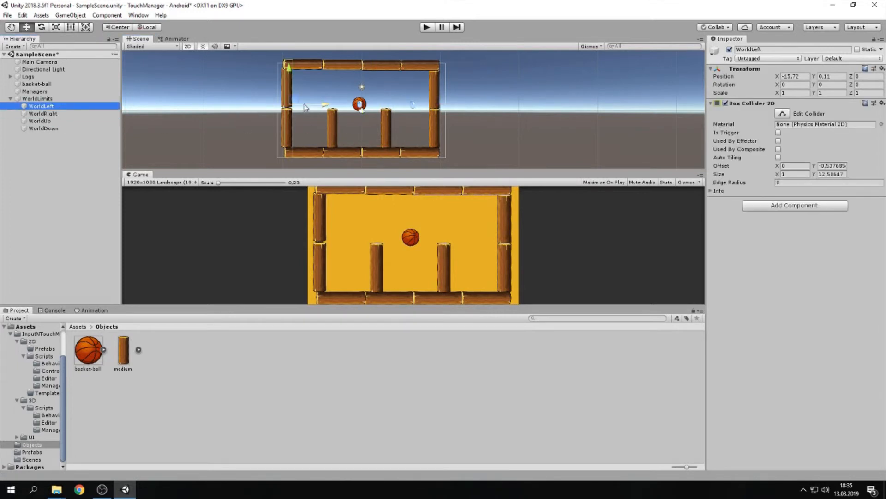
pyautogui.moveTo(310, 107); pyautogui.dragTo(312, 108)
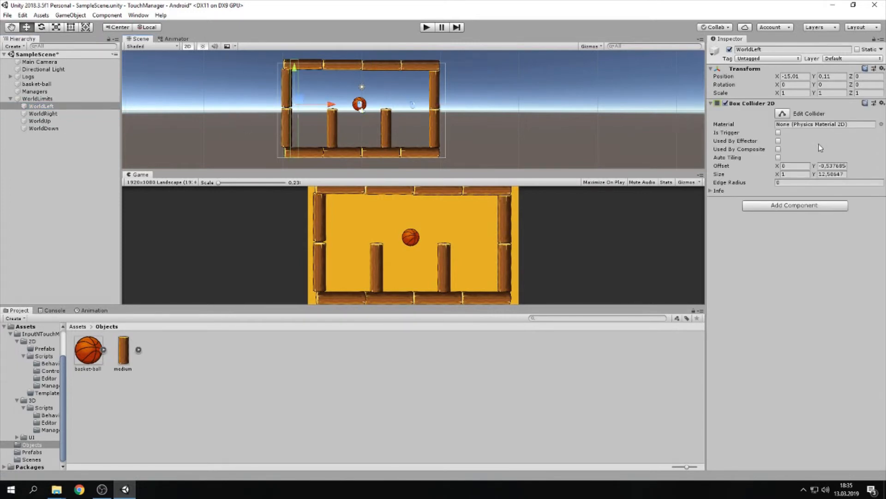
pyautogui.click(881, 103)
pyautogui.click(849, 128)
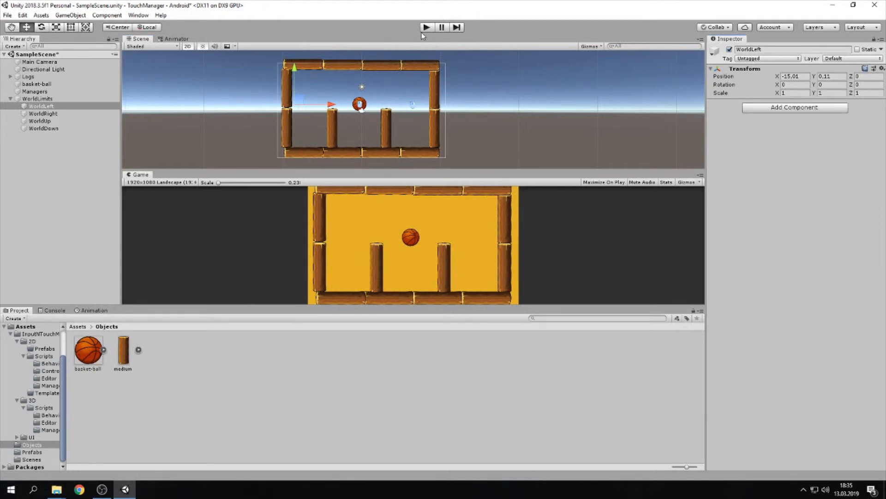
# Play the scene again and test moving the basketball toward the world limits on each side, ending the test
pyautogui.click(423, 29)
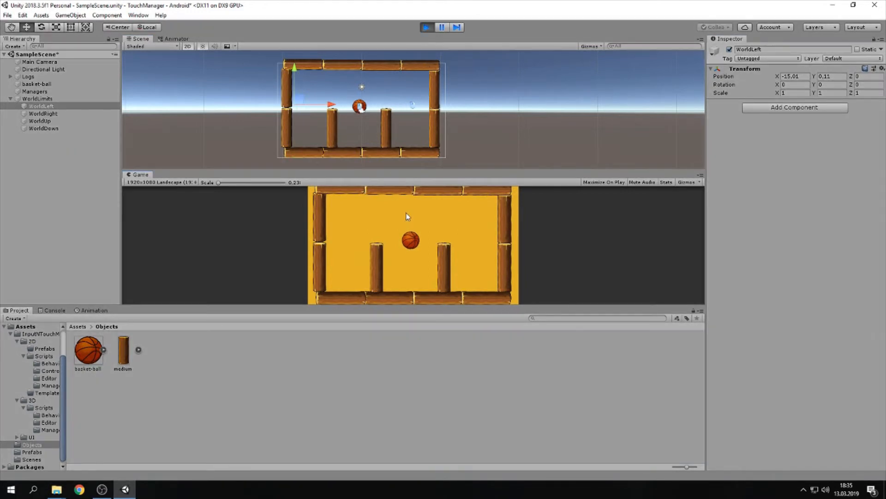
pyautogui.moveTo(412, 275); pyautogui.dragTo(291, 233)
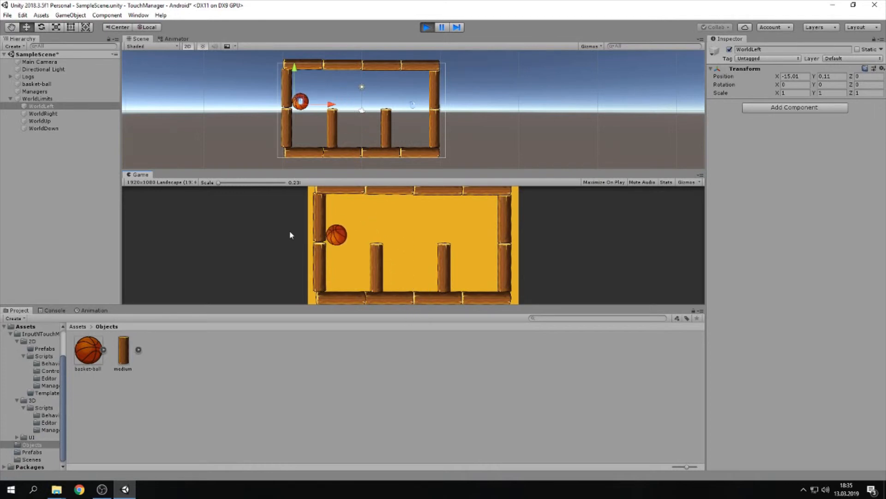
pyautogui.moveTo(341, 278); pyautogui.dragTo(392, 194)
pyautogui.moveTo(400, 237); pyautogui.dragTo(617, 221)
pyautogui.moveTo(482, 278); pyautogui.dragTo(341, 247)
pyautogui.moveTo(345, 278); pyautogui.dragTo(424, 202)
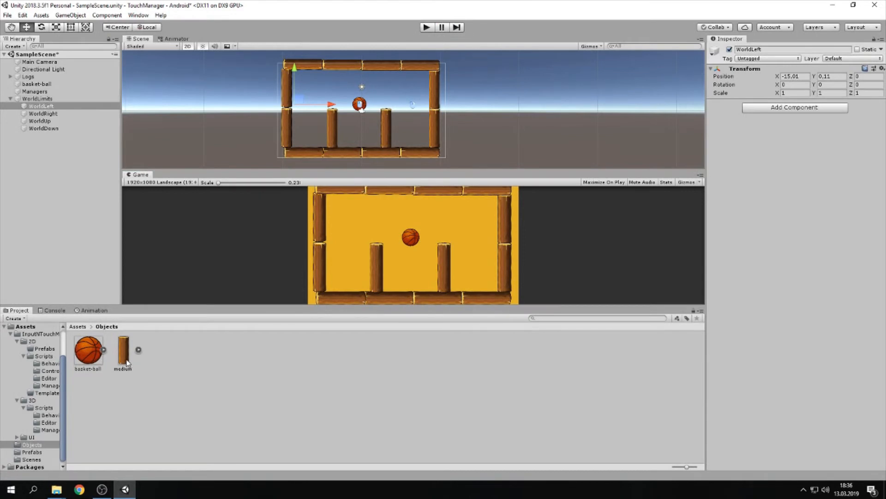
# Add a medium log sprite to the scene at about X -6.16, Y 1.17 and set its Z rotation to 90
pyautogui.moveTo(123, 353); pyautogui.dragTo(316, 109)
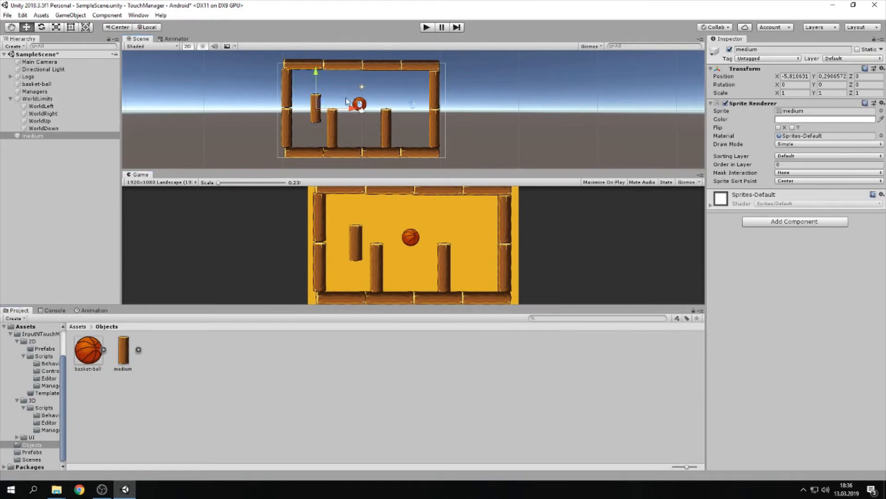
pyautogui.moveTo(316, 107); pyautogui.dragTo(314, 100)
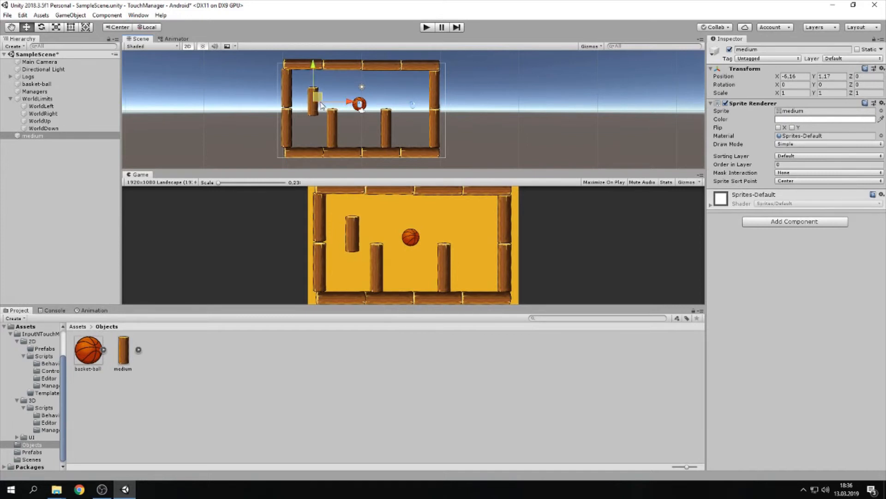
pyautogui.click(867, 85)
pyautogui.write('90')
pyautogui.click(842, 281)
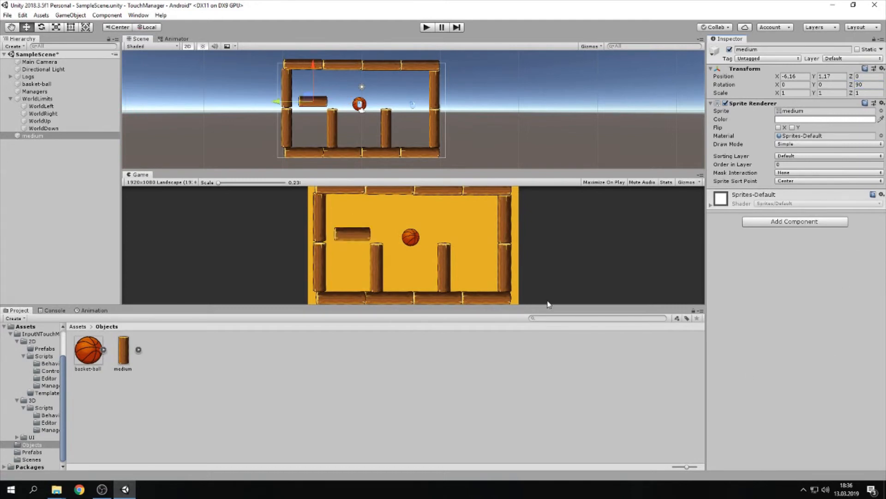
# Scale the new medium log uniformly to about 0.64 and tint its sprite bright red
pyautogui.press('r')
pyautogui.moveTo(313, 101); pyautogui.dragTo(303, 110)
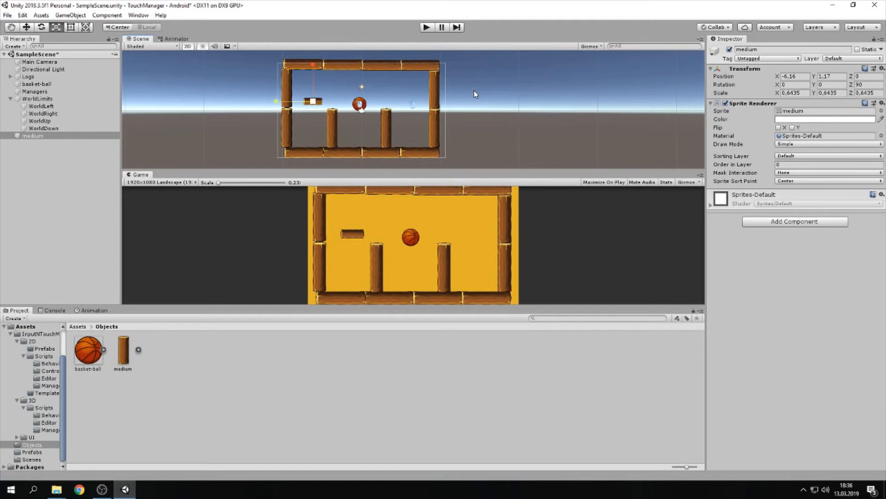
pyautogui.click(857, 119)
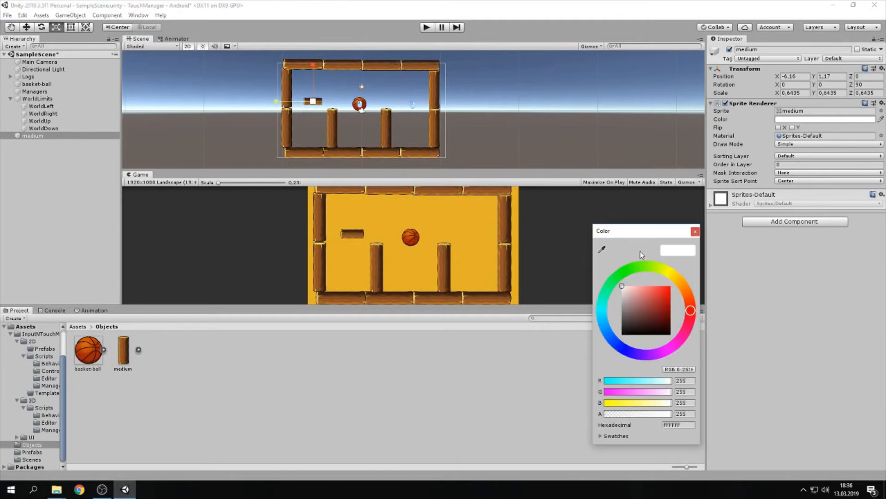
pyautogui.click(666, 290)
pyautogui.moveTo(667, 291); pyautogui.dragTo(670, 292)
pyautogui.click(695, 231)
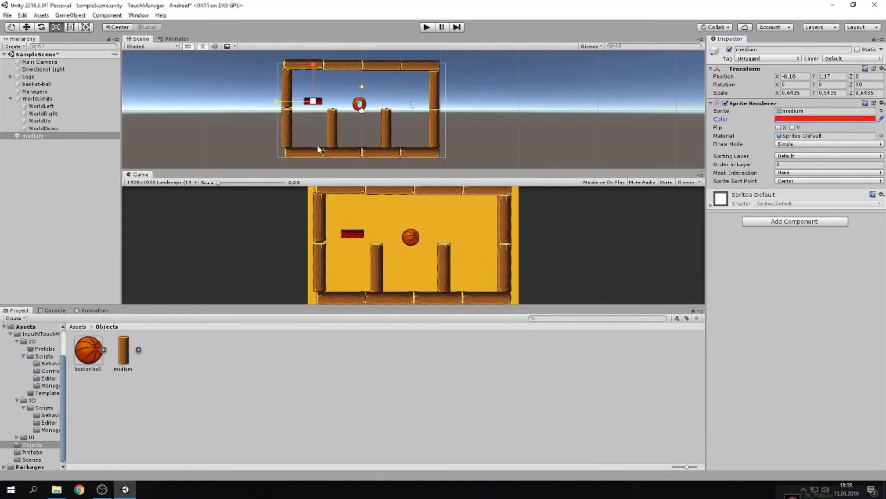
pyautogui.press('w')
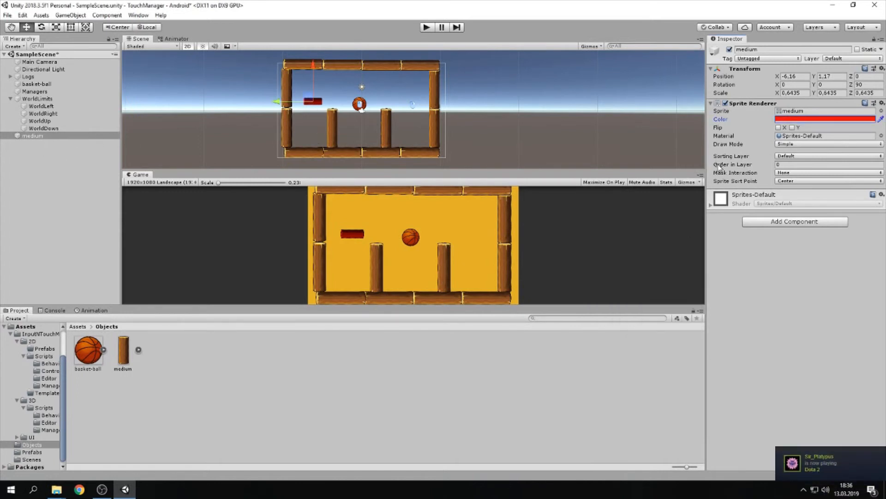
# Add the InputNTouchManager Input Draggable 2D component to the red log and enable Flip Object At First Drag
pyautogui.click(780, 221)
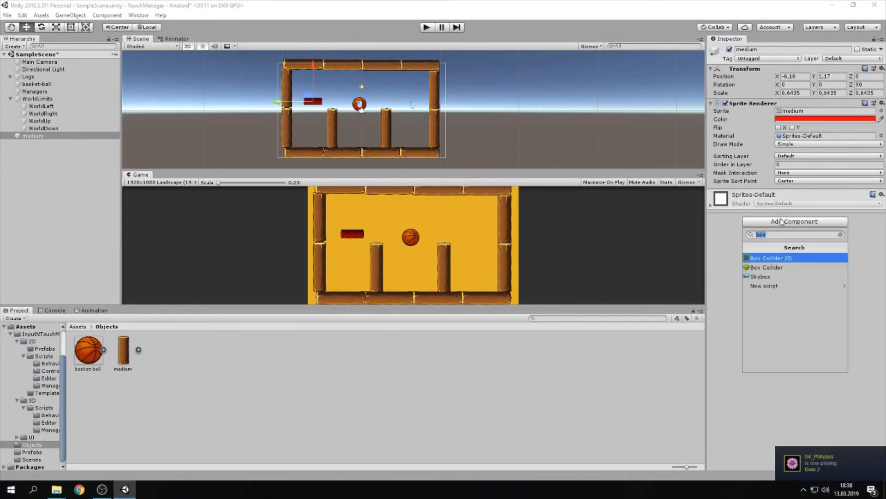
pyautogui.press('BackSpace')
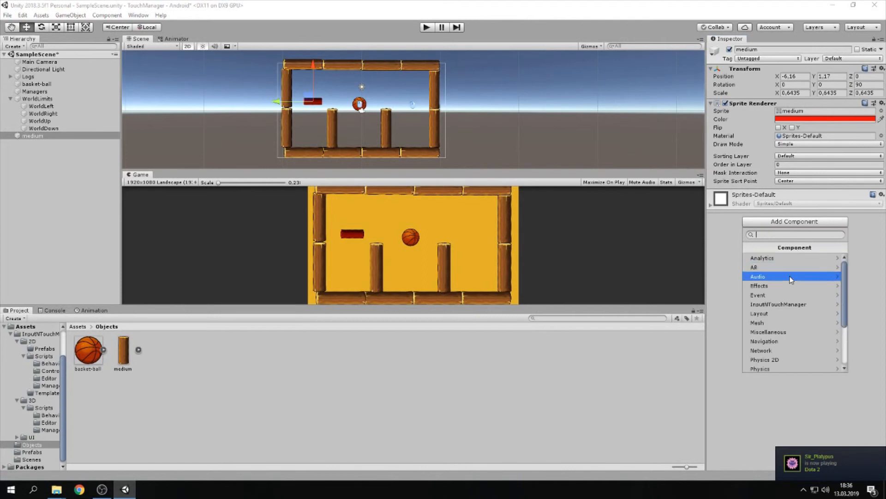
pyautogui.click(790, 304)
pyautogui.click(788, 261)
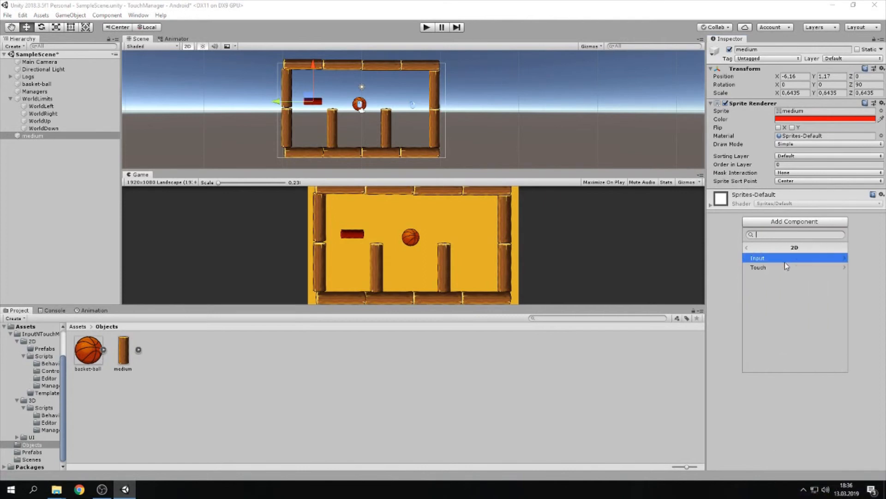
pyautogui.click(782, 259)
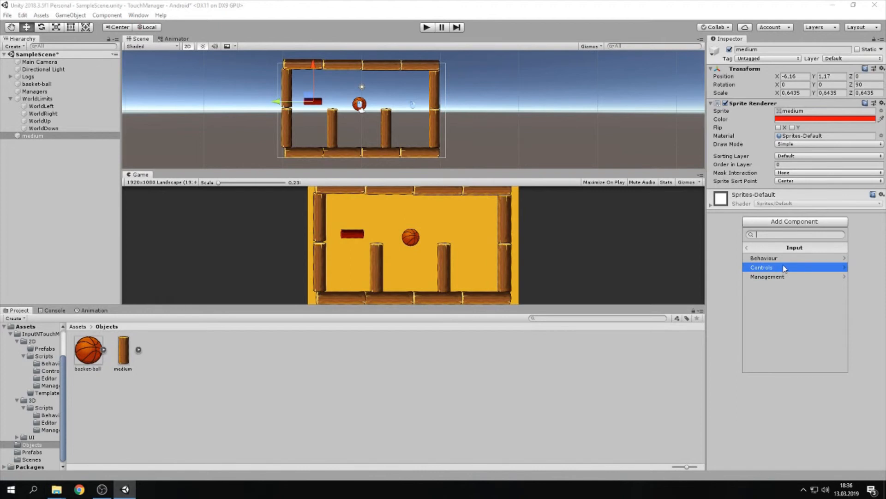
pyautogui.click(785, 262)
pyautogui.click(774, 267)
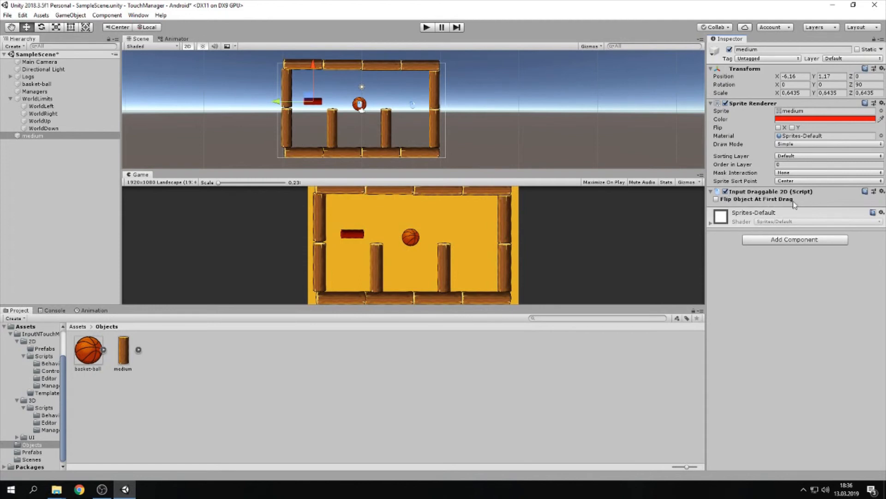
pyautogui.click(717, 199)
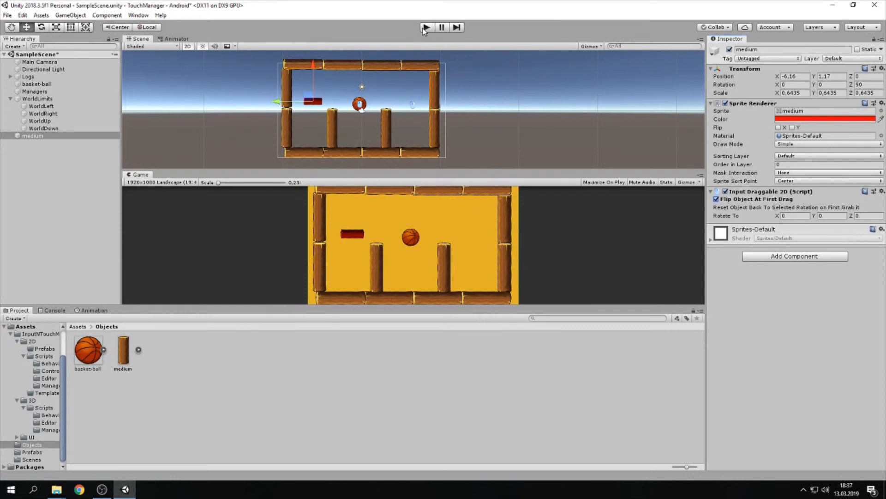
pyautogui.click(838, 217)
# Play the scene to test grabbing the red log, and stop the test
pyautogui.click(425, 28)
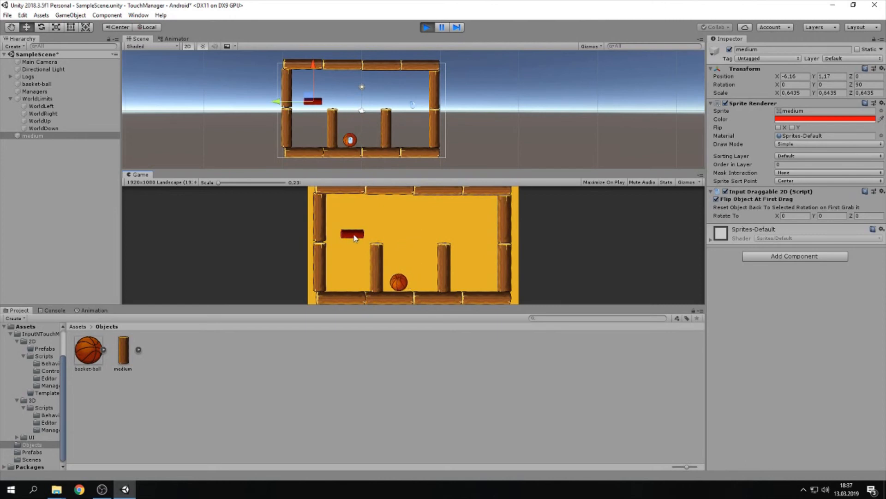
pyautogui.click(430, 29)
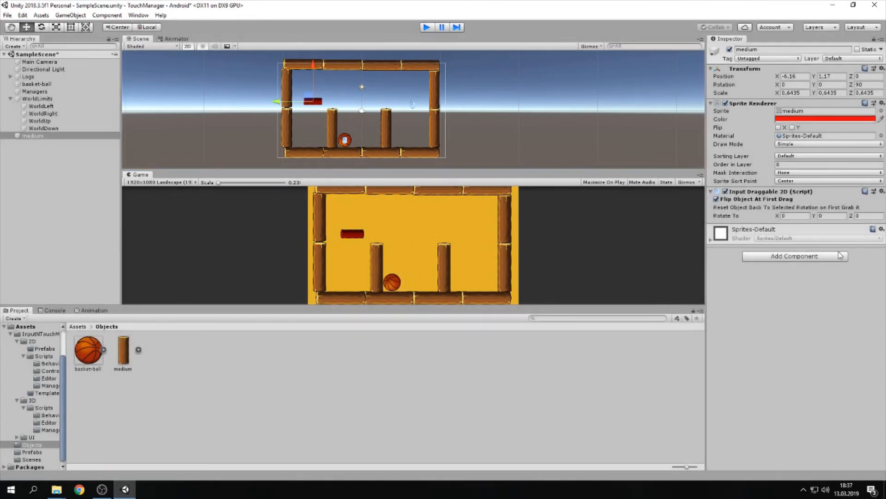
# Add a Box Collider 2D component to the red log so it can be grabbed
pyautogui.click(831, 257)
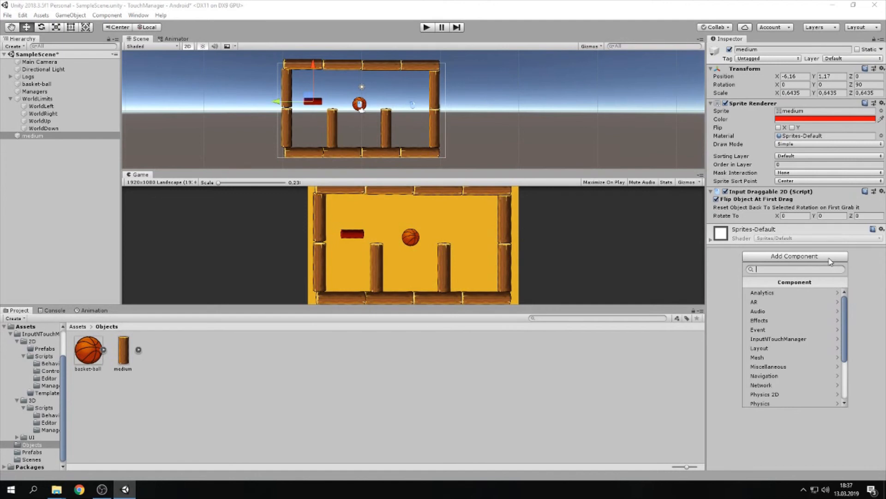
pyautogui.write('box')
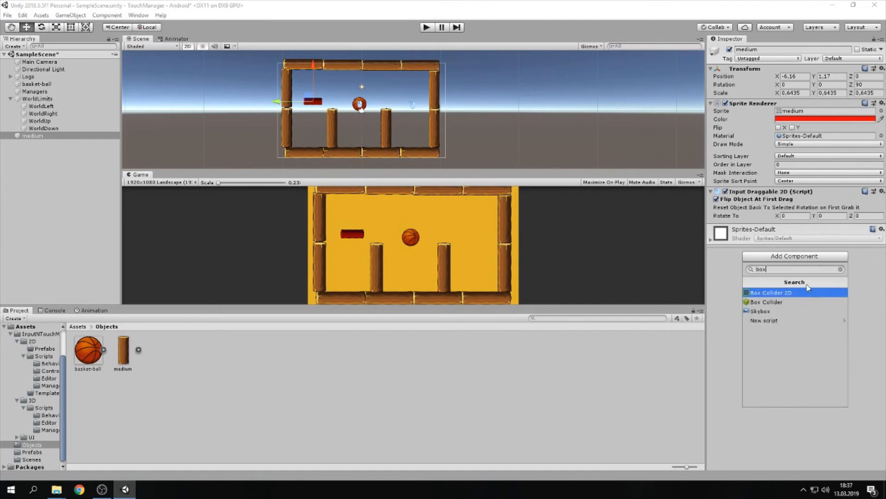
pyautogui.click(804, 294)
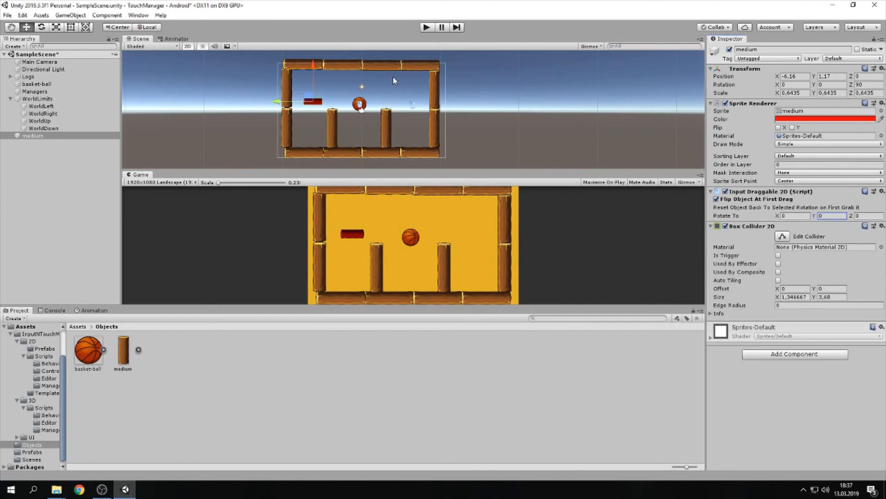
# Play the scene and move the red log slightly upward to test its flip at first drag
pyautogui.click(428, 28)
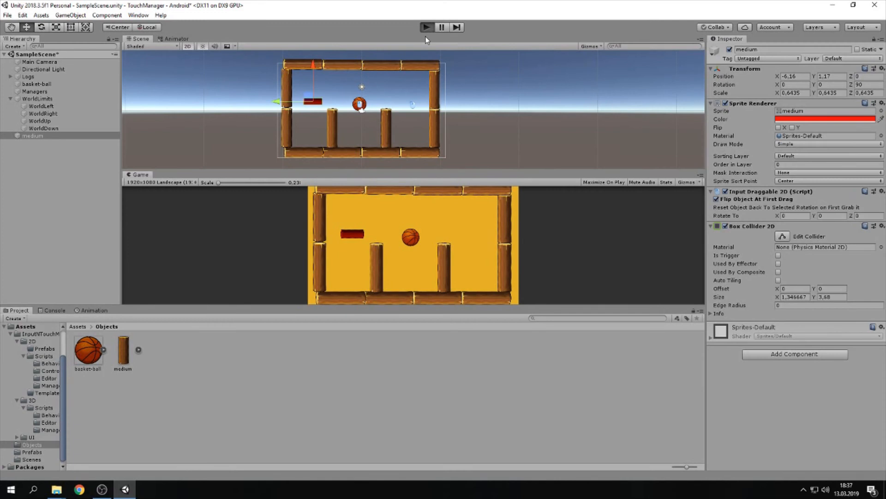
pyautogui.moveTo(353, 234)
pyautogui.mouseDown()
pyautogui.moveTo(344, 225)
pyautogui.moveTo(367, 222)
pyautogui.moveTo(346, 223)
pyautogui.moveTo(373, 222)
pyautogui.moveTo(354, 222)
pyautogui.mouseUp()
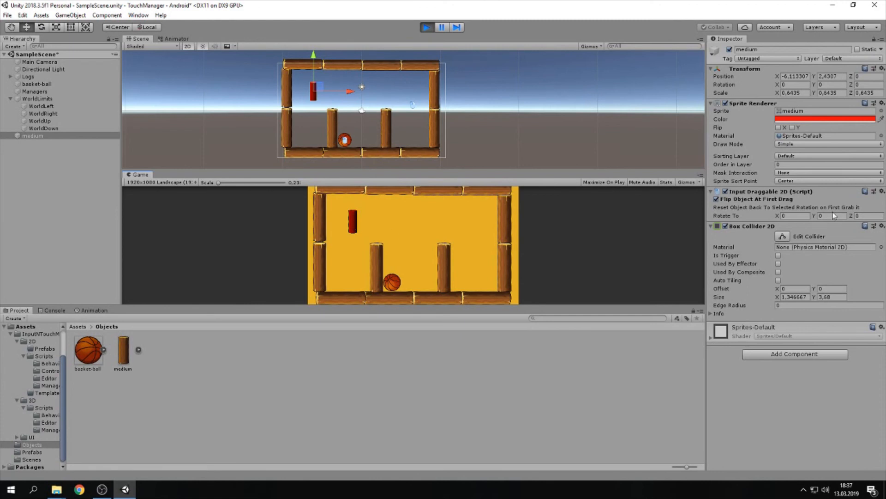
# Set the red log's Rotate To Z value to 90 in the running scene and test moving the log again
pyautogui.click(711, 226)
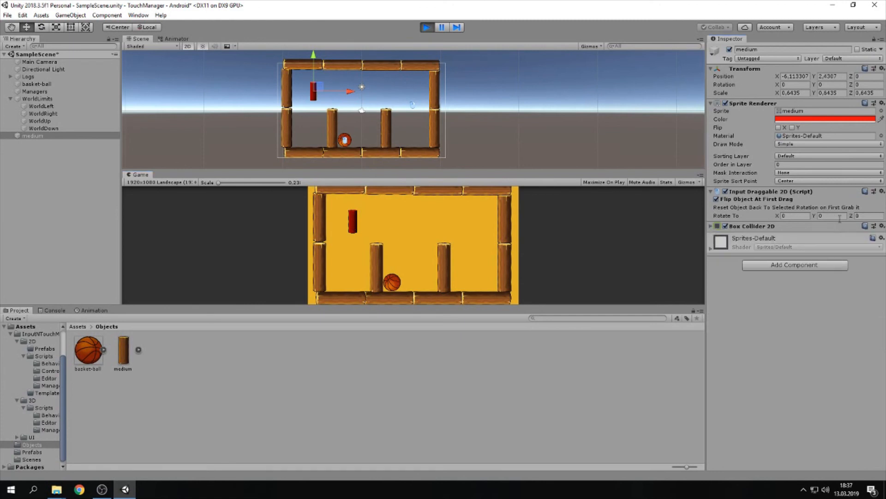
pyautogui.click(857, 216)
pyautogui.moveTo(356, 226)
pyautogui.mouseDown()
pyautogui.moveTo(367, 229)
pyautogui.moveTo(356, 235)
pyautogui.moveTo(364, 227)
pyautogui.moveTo(401, 237)
pyautogui.moveTo(356, 216)
pyautogui.moveTo(373, 229)
pyautogui.moveTo(359, 229)
pyautogui.mouseUp()
pyautogui.click(873, 216)
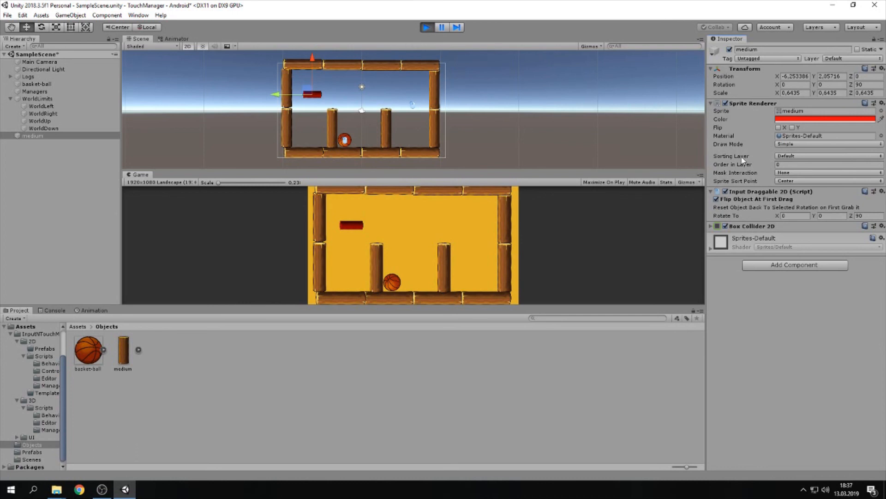
# Examine the world limit settings of the Input Manager 2D component on the Managers object
pyautogui.click(73, 98)
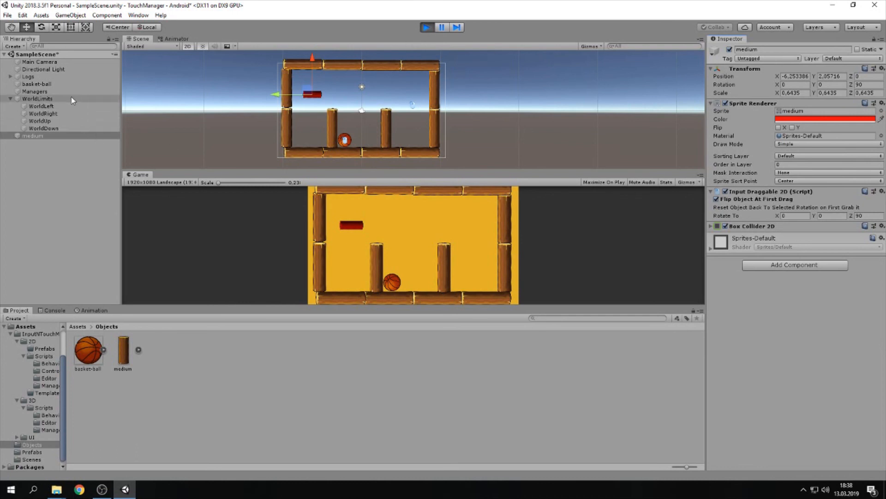
pyautogui.click(70, 90)
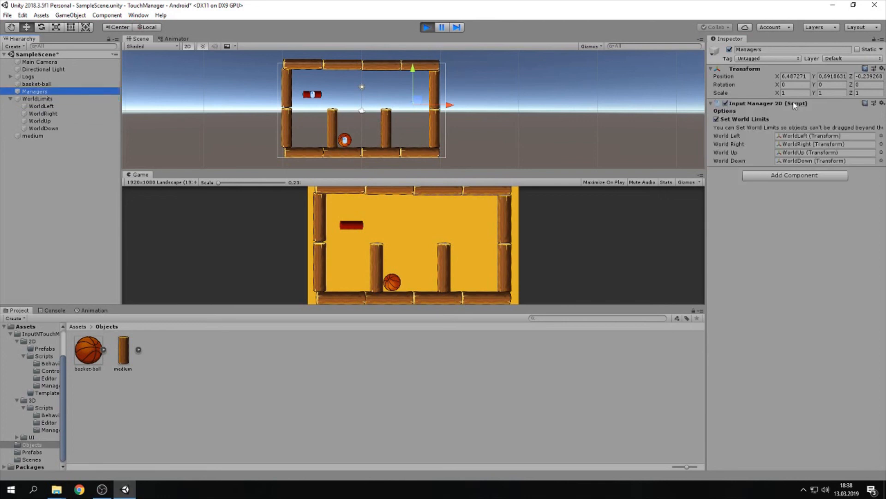
pyautogui.click(298, 240)
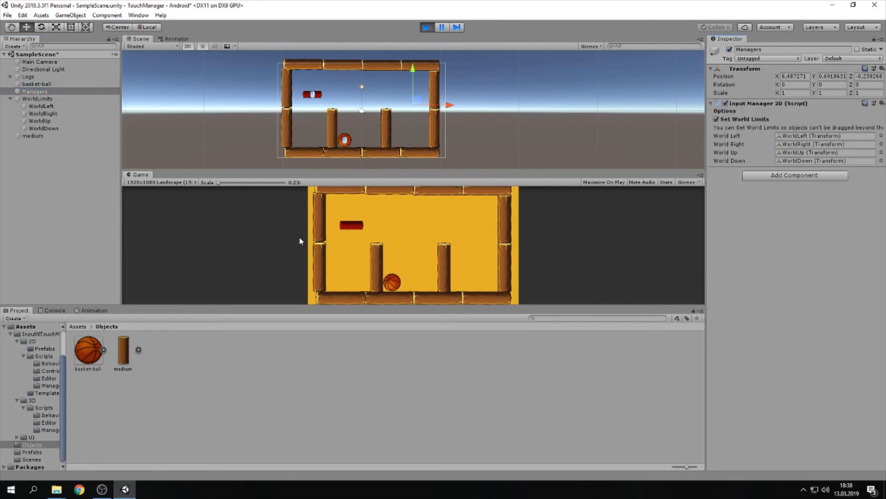